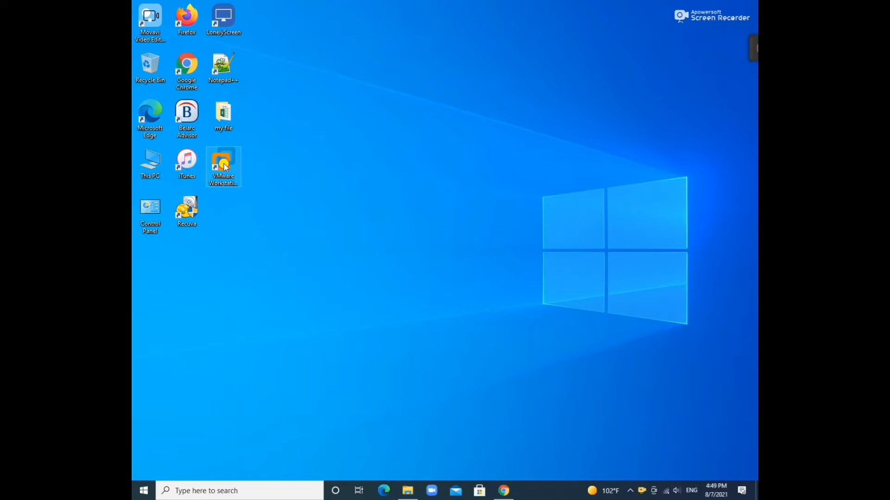
Launch VMware Workstation from its desktop shortcut and bring up the desktop context menu
click(224, 160)
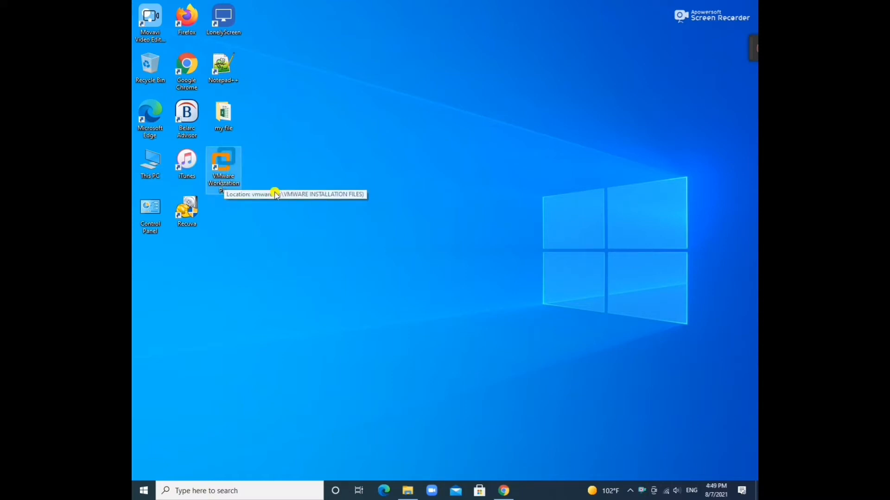
right_click(431, 218)
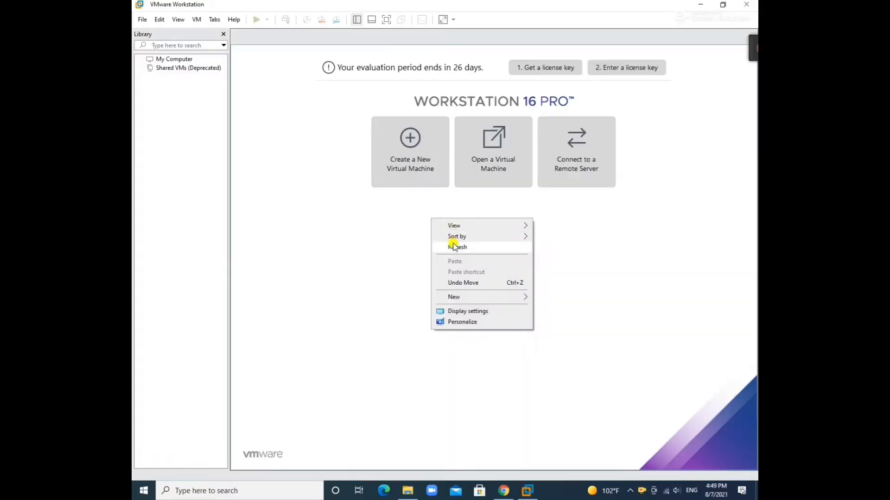
Refresh the desktop, then start a Custom new virtual machine with Workstation 16.x compatibility
click(454, 246)
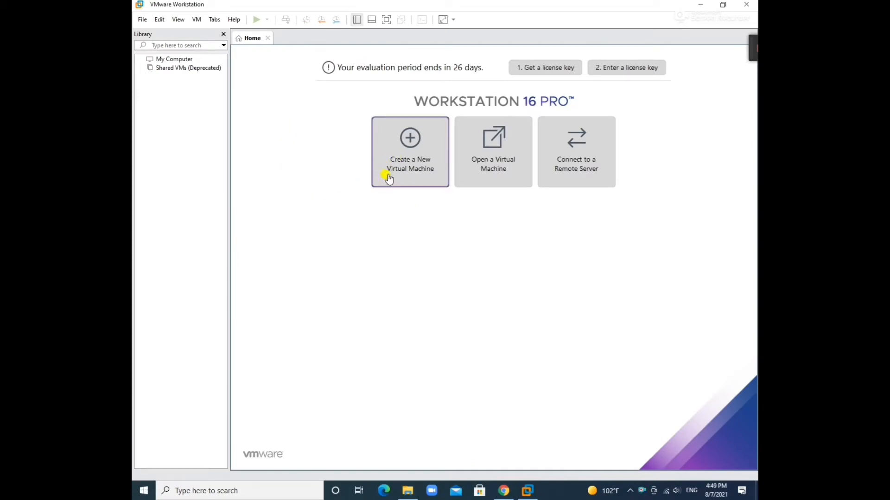
click(410, 143)
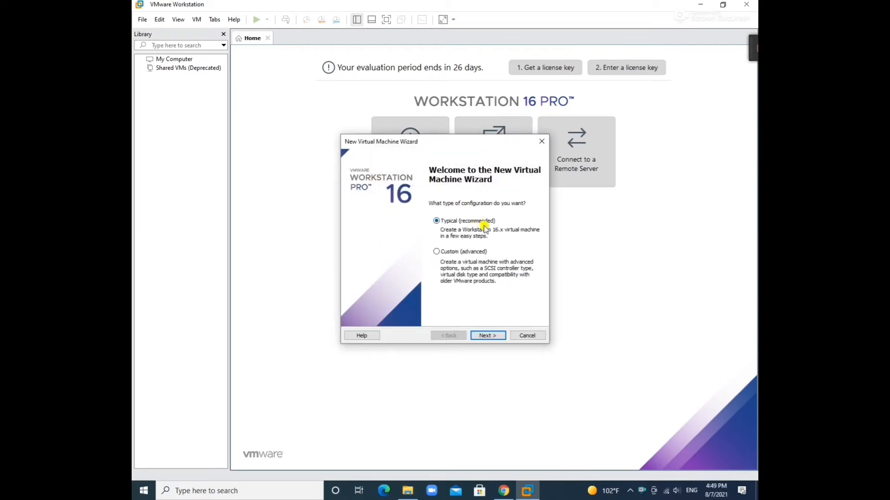
click(436, 252)
click(485, 337)
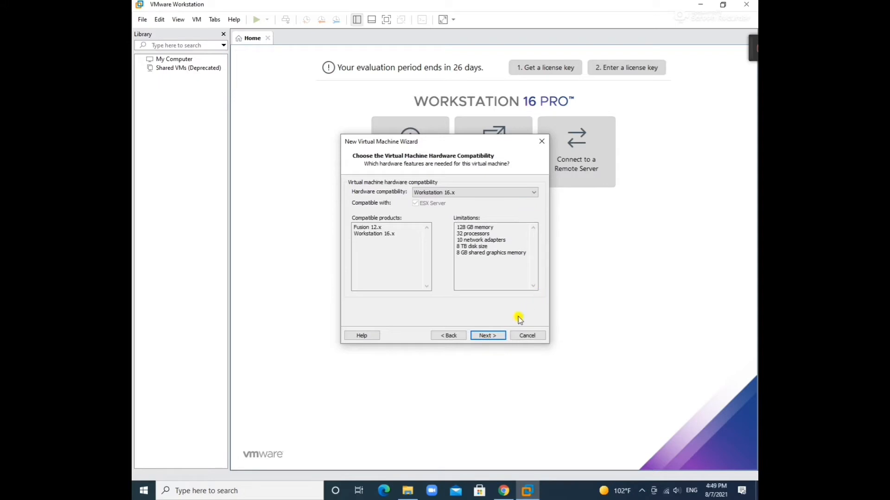
click(492, 343)
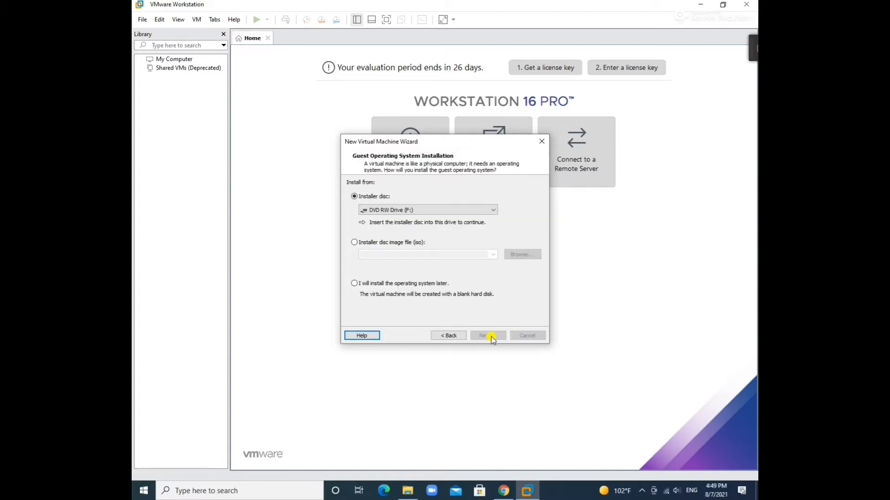
Choose the Windows10 bothlatest21h1 ISO in D:\windows 10 iso 21h1 as the installer disc image
click(355, 243)
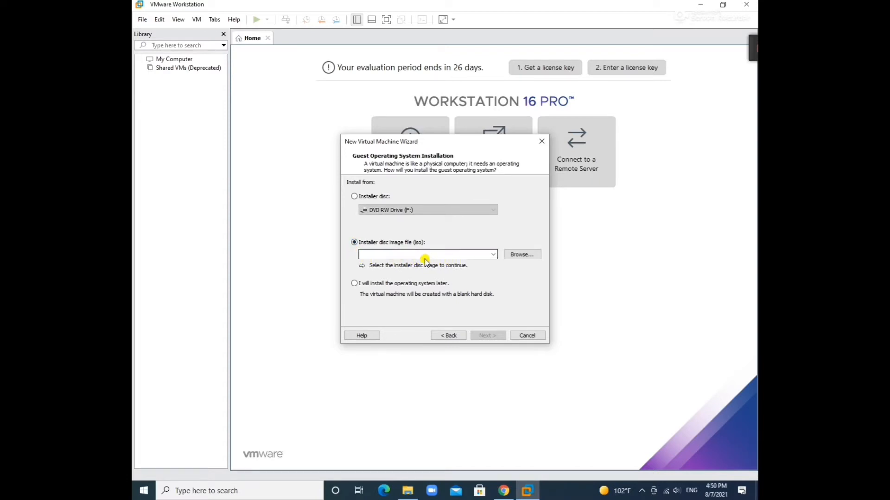
click(535, 256)
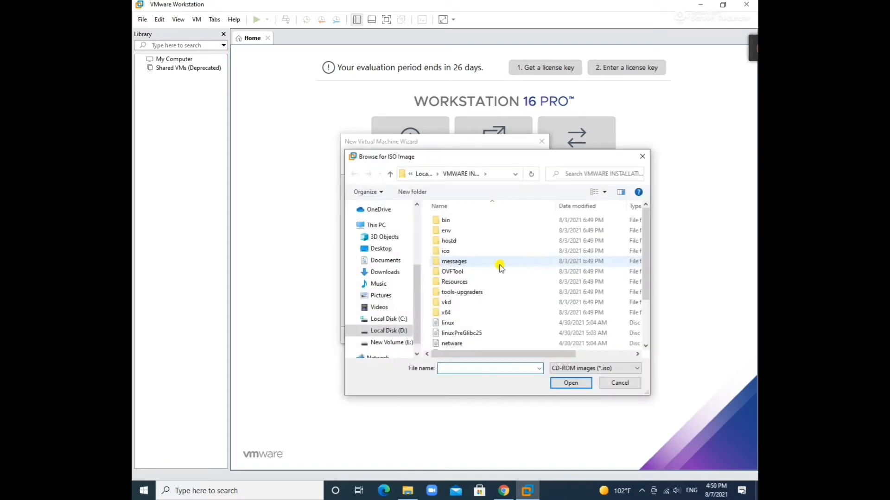
click(389, 330)
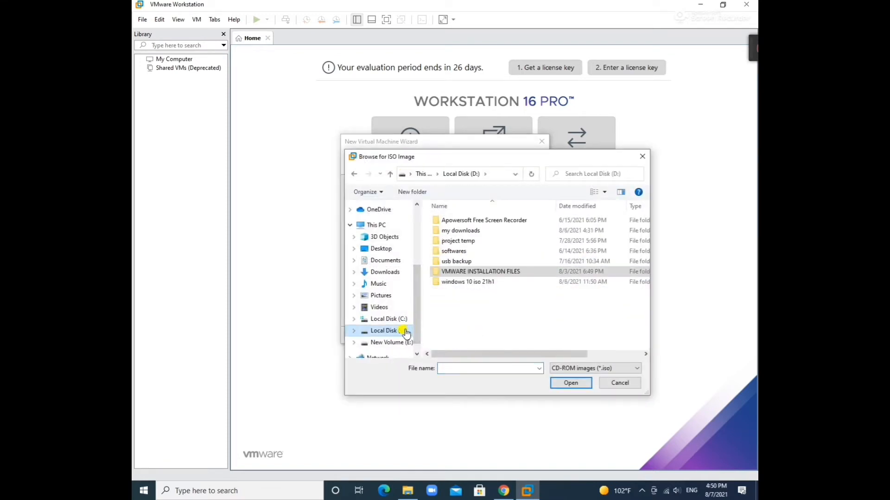
double_click(496, 281)
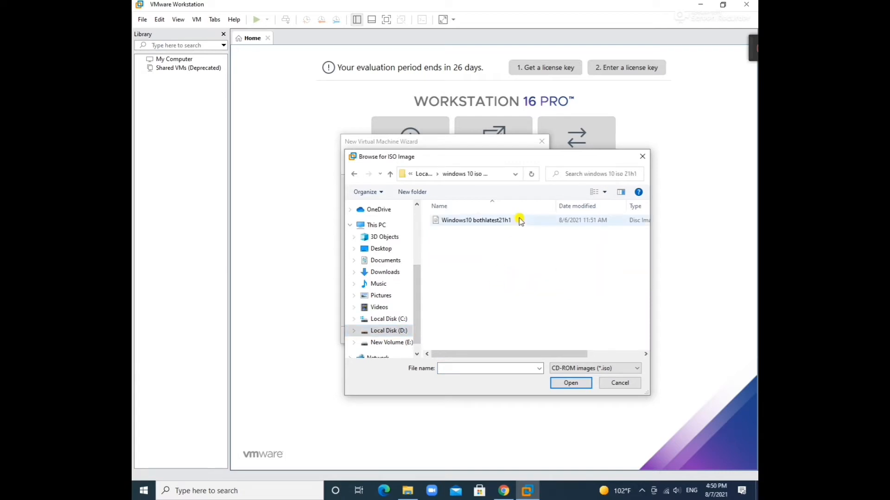
click(519, 222)
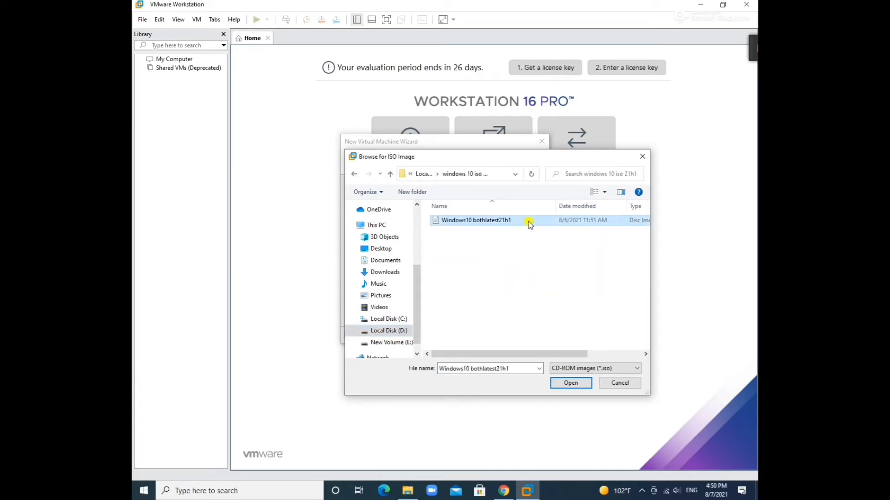
click(565, 386)
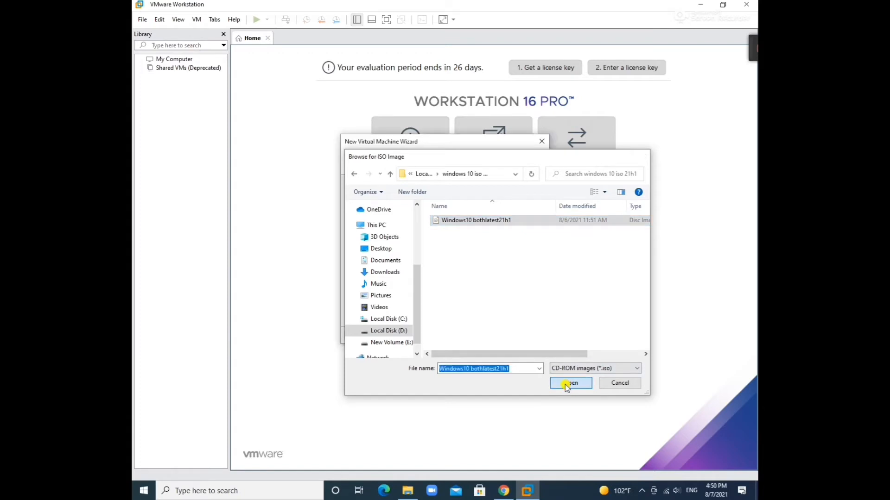
click(492, 336)
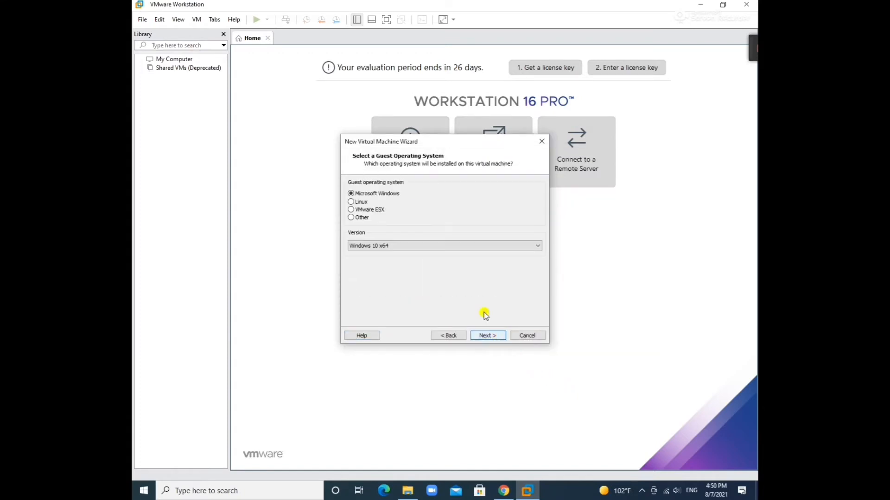
Keep Microsoft Windows, Windows 10 x64 as the guest OS and browse for a storage location
click(351, 202)
click(352, 193)
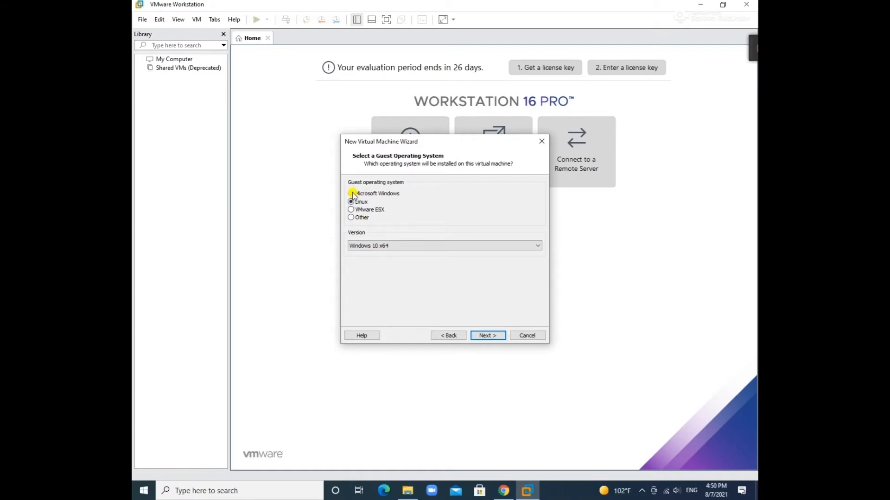
click(472, 245)
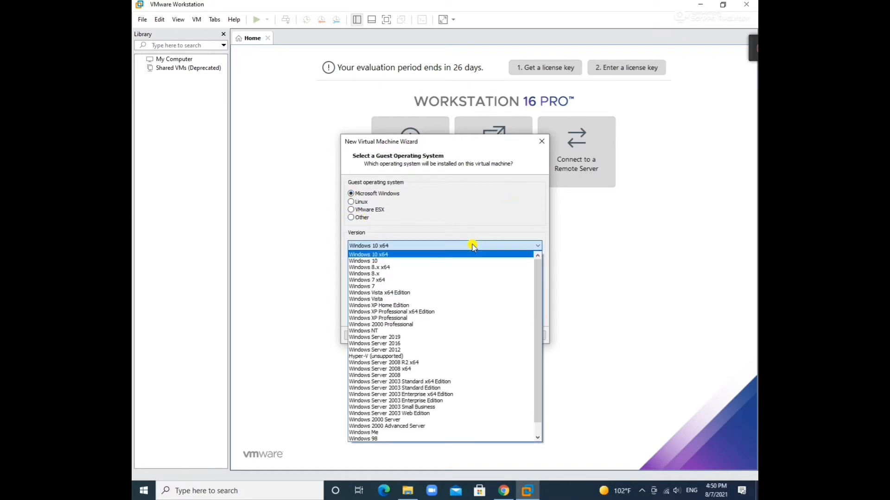
click(449, 256)
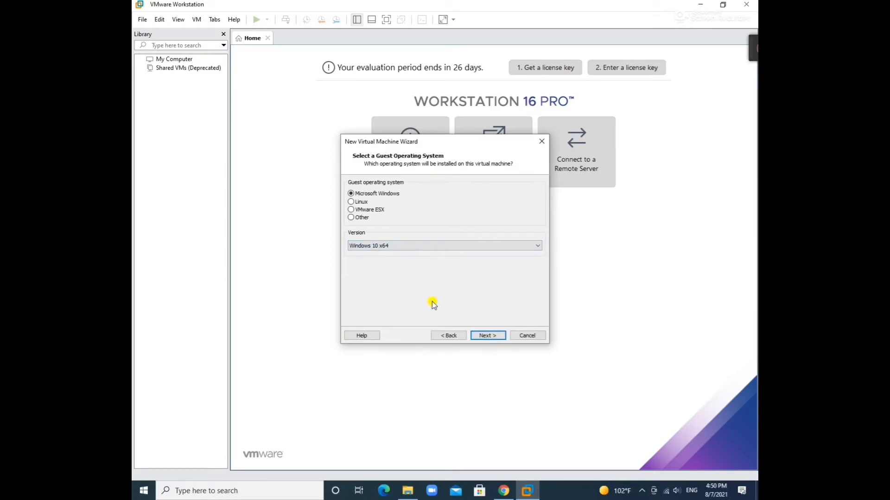
click(487, 336)
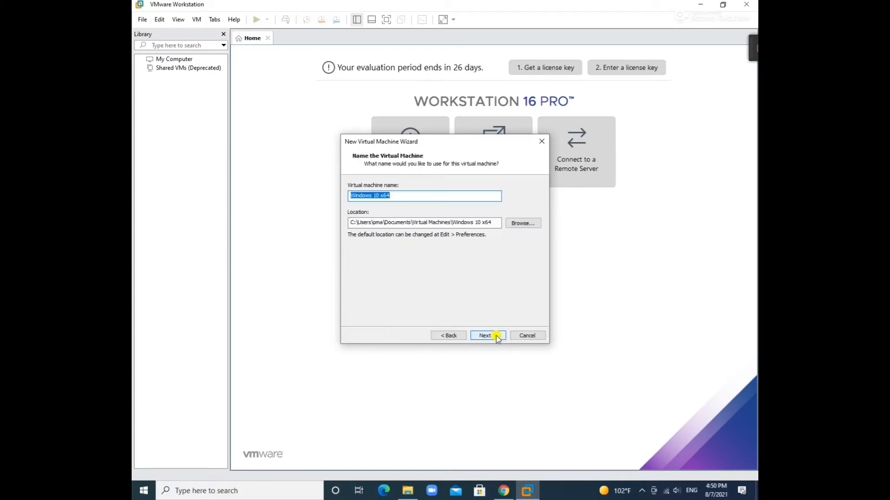
click(522, 225)
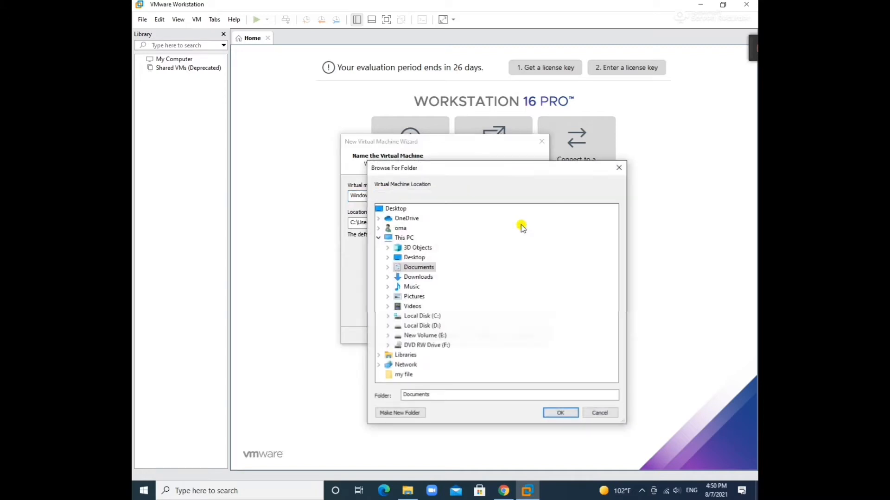
Create the folder 'vmware windows 10 OS current holding' on Local Disk (D:) and select it
click(387, 326)
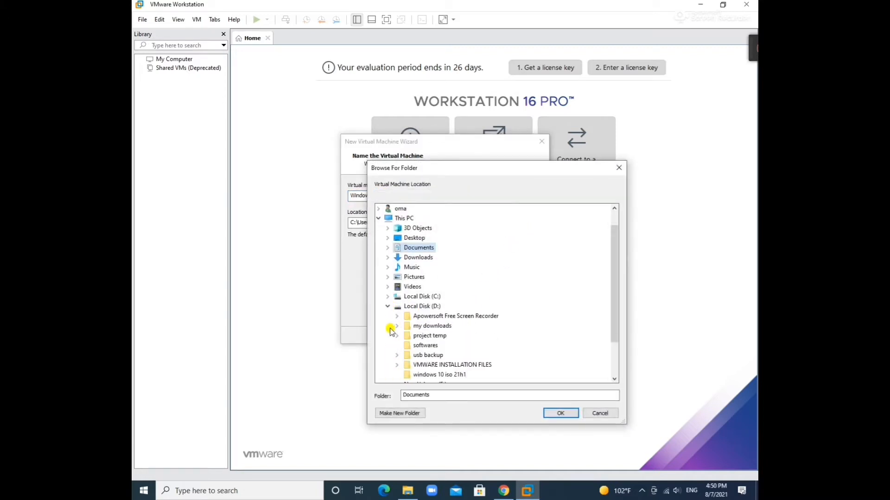
click(410, 306)
click(399, 413)
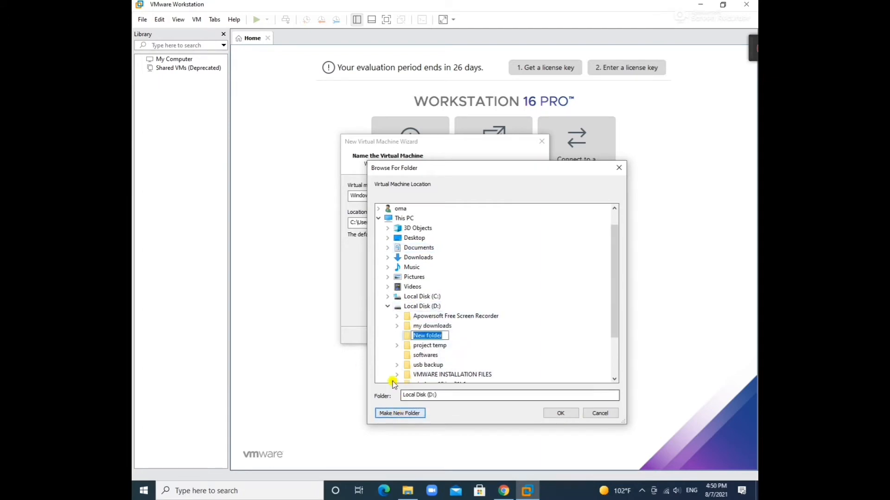
text(vm)
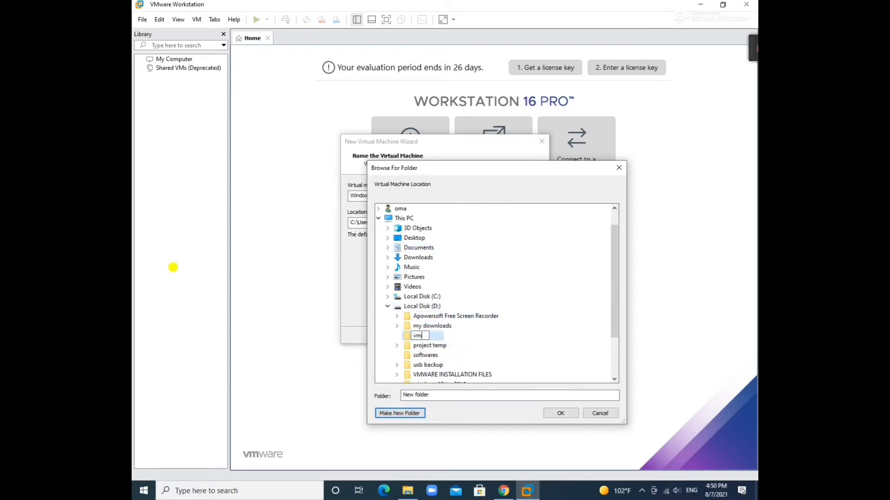
text(ware windows 10 OS)
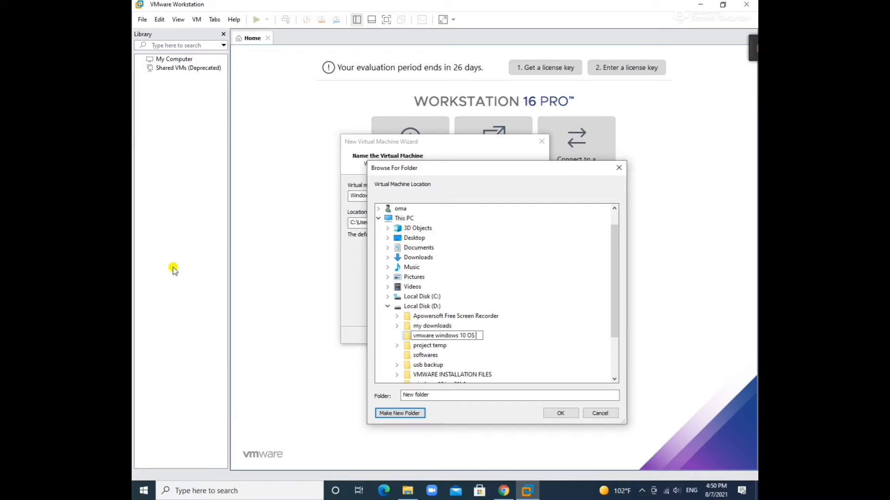
text( current holding)
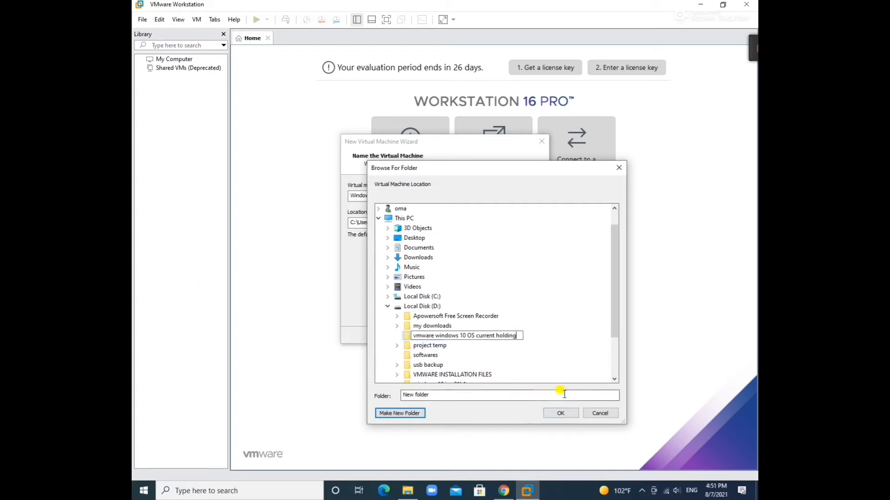
key(Return)
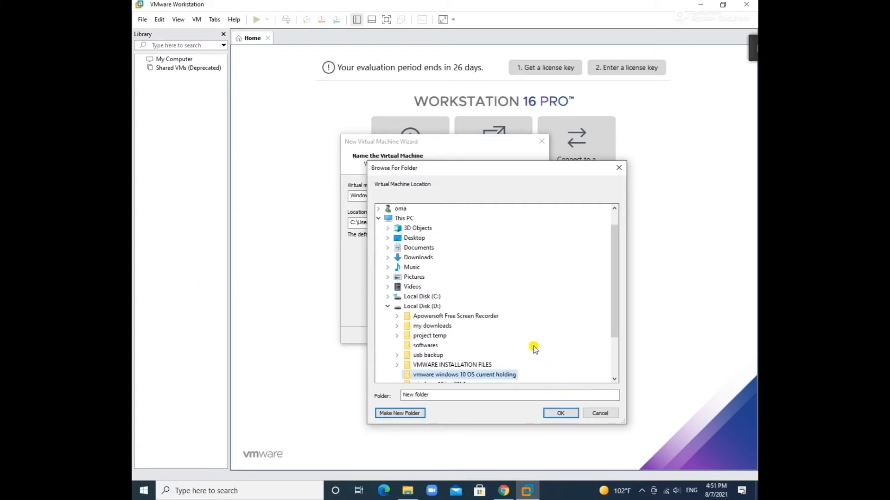
click(563, 412)
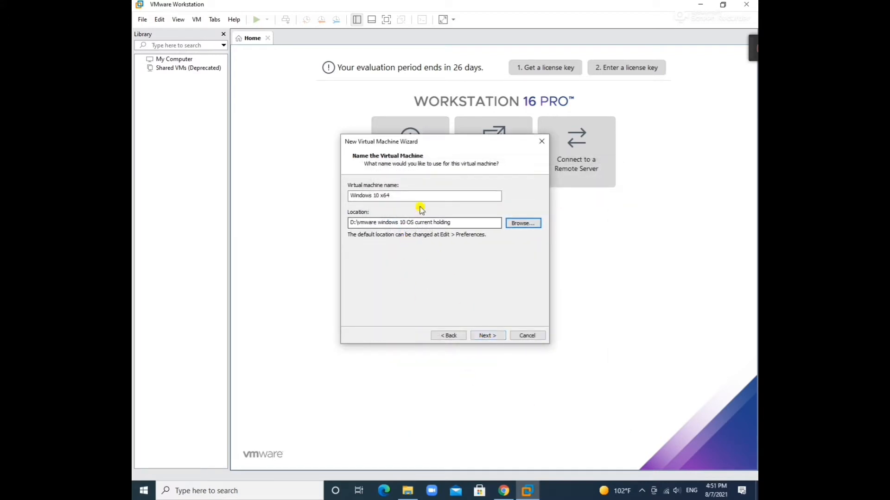
Rename the virtual machine, keep UEFI firmware and the default processor settings
drag(392, 196, 299, 181)
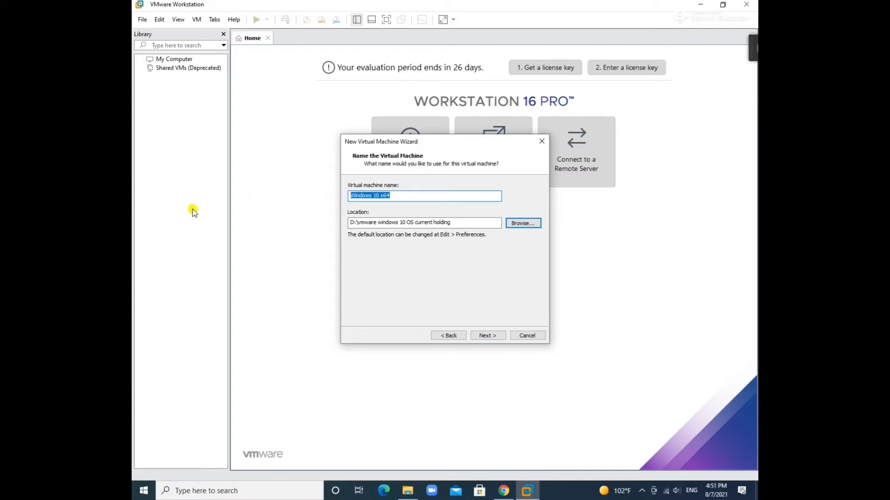
text(Machine 1)
click(494, 338)
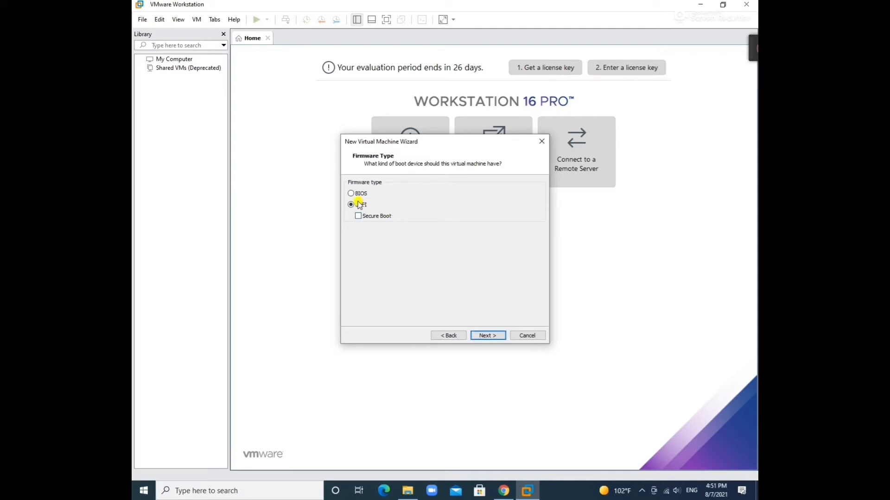
click(496, 341)
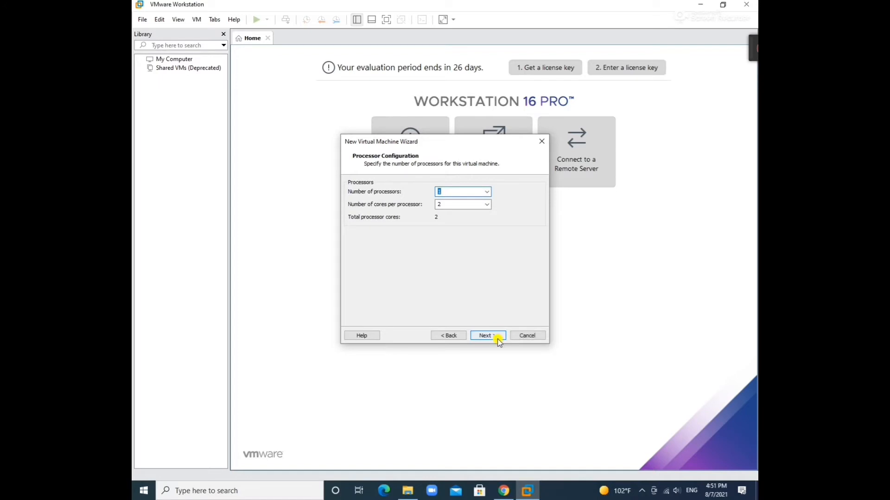
click(496, 336)
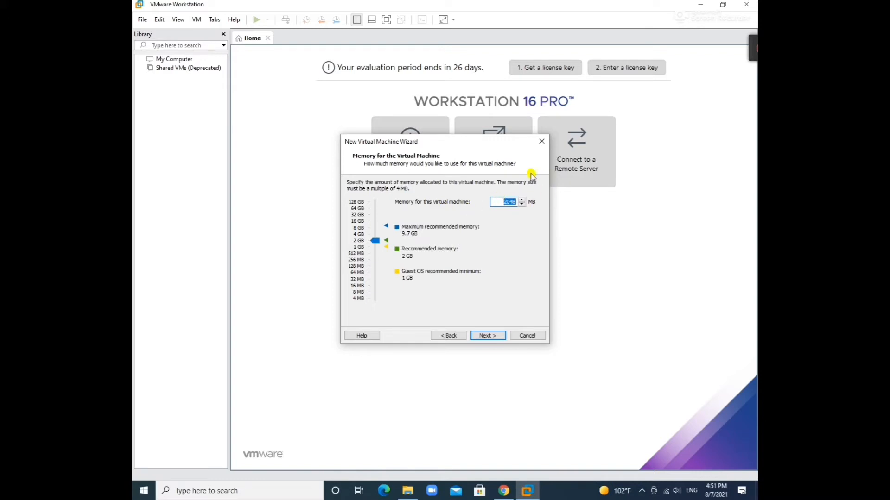
Open Notepad and type the first conversions, 1024mb -> 1GB and 2048 -> 2 GB
key(super)
text(n)
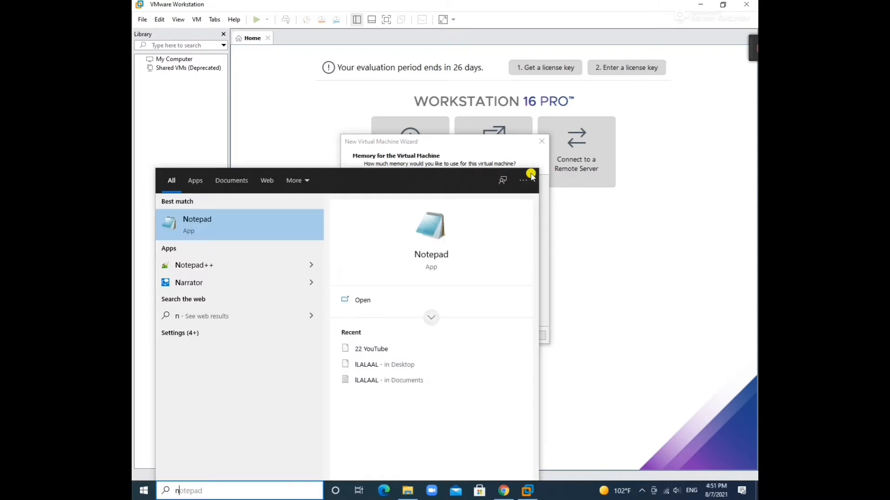
click(262, 213)
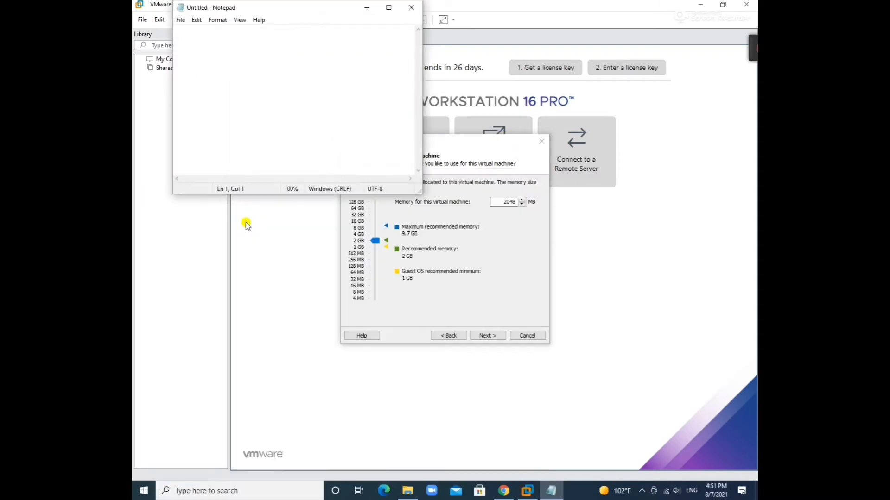
text(12)
text(21)
text(mb  ->)
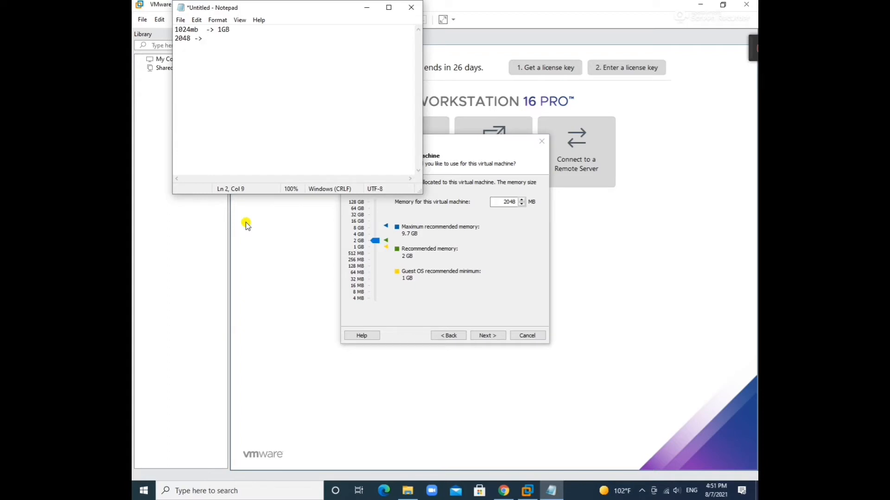
text(2 G)
key(BackSpace)
key(BackSpace)
key(BackSpace)
text(2 GB)
key(Return)
Add 3072mb on a new line and correct line 2 to read 2048mb
text(3072mb)
click(192, 40)
text(mb)
key(Right)
key(Return)
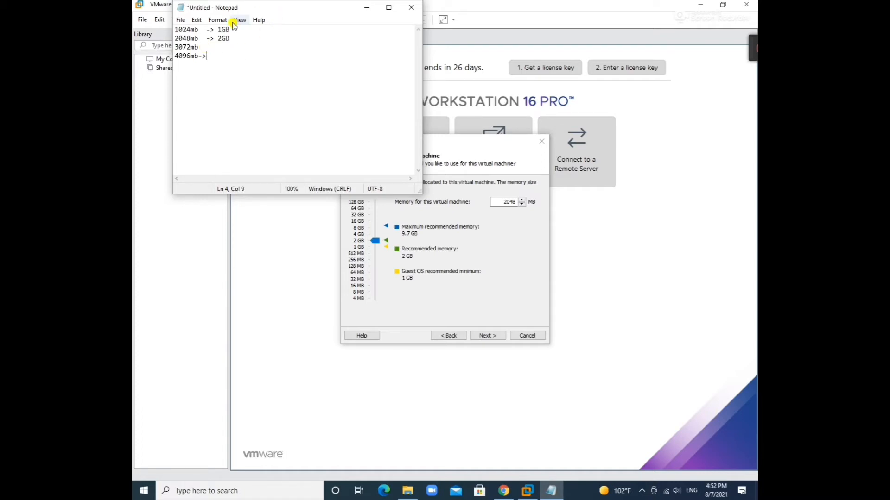
Complete the lines 3072mb -> 3GB and 4096mb -> 4GB, then close Notepad
click(199, 56)
drag(201, 54, 214, 56)
click(212, 47)
text(->)
click(231, 48)
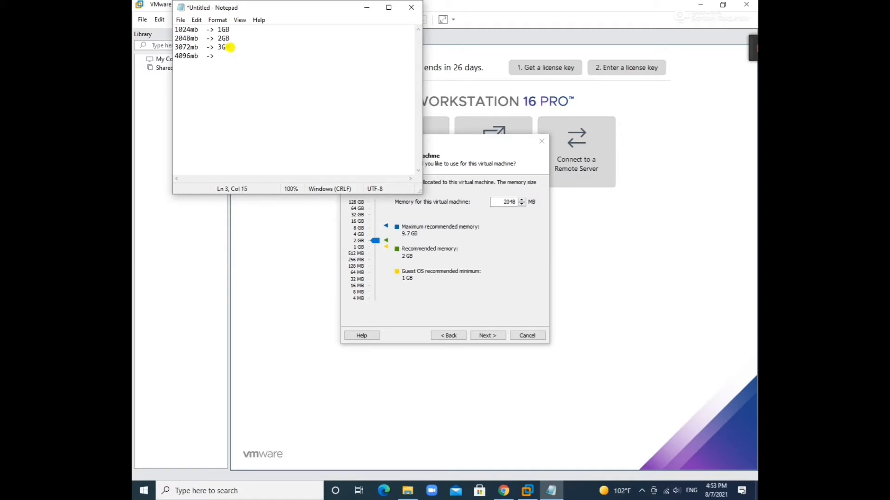
text(B)
click(229, 58)
text(4)
text(GB)
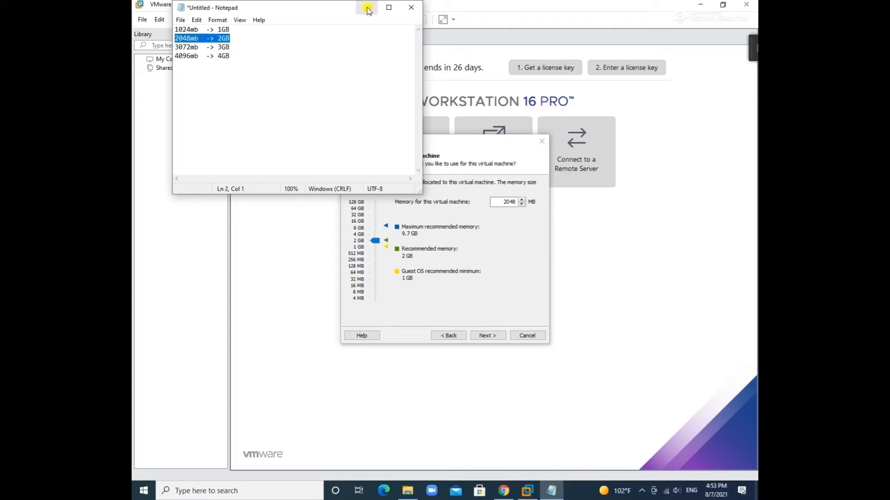
click(412, 10)
Discard the Notepad note unsaved, then accept 2048 MB memory and NAT networking
click(460, 246)
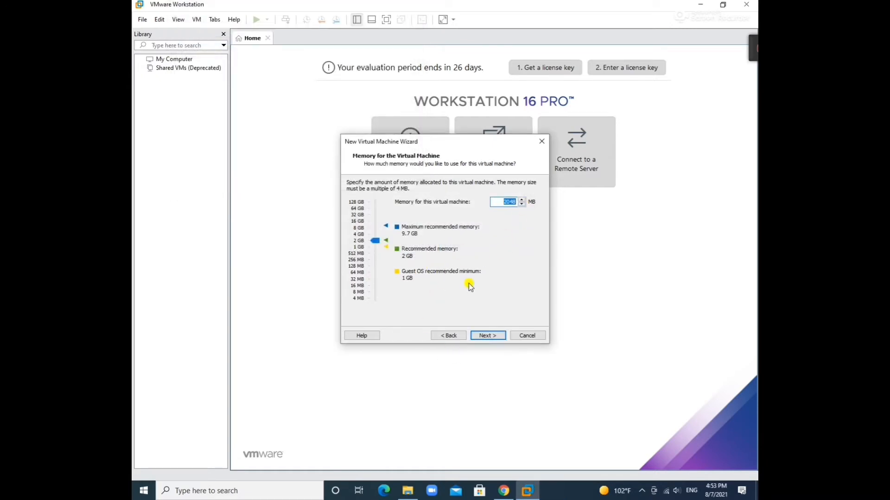
click(500, 335)
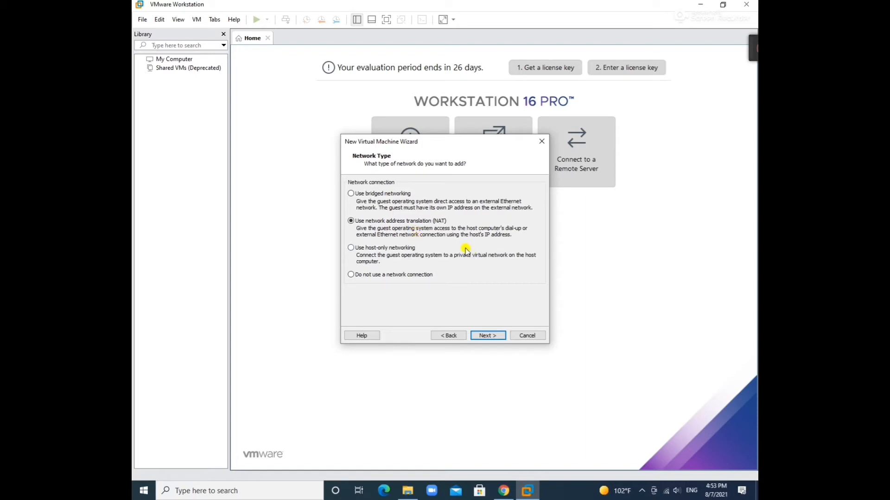
click(489, 337)
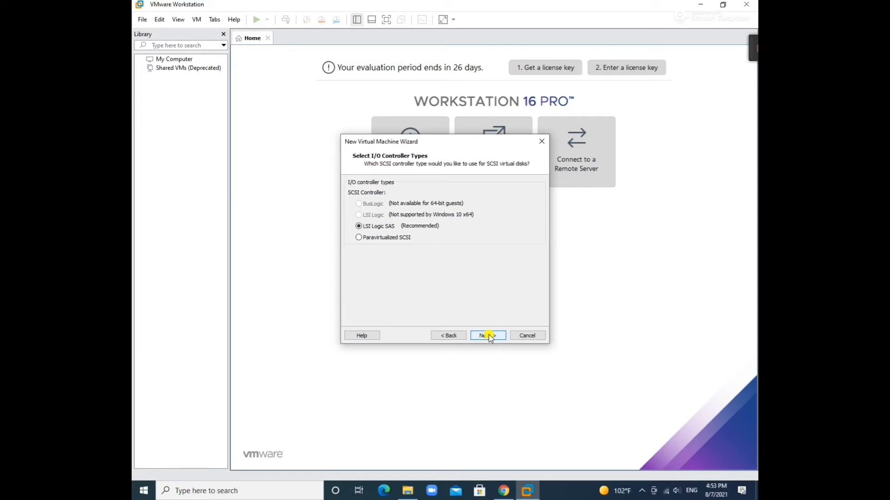
Keep LSI Logic SAS and NVMe, and create a new 30 GB disk split into multiple files
click(489, 336)
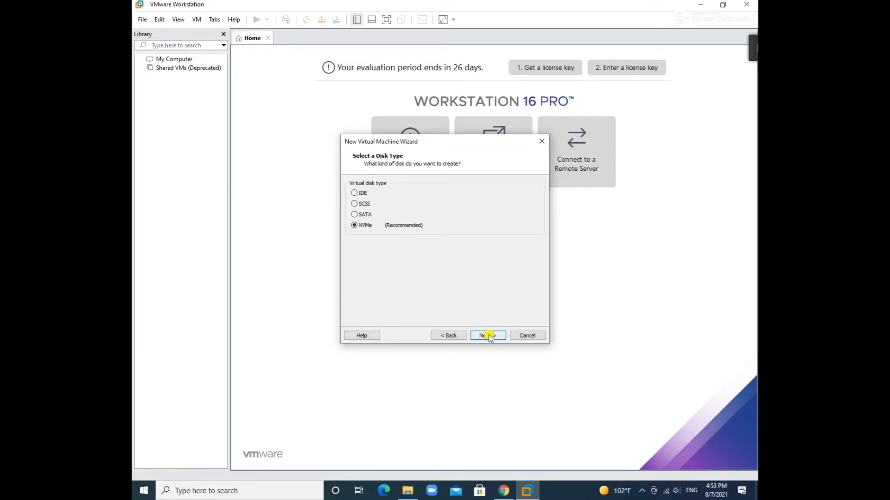
click(489, 337)
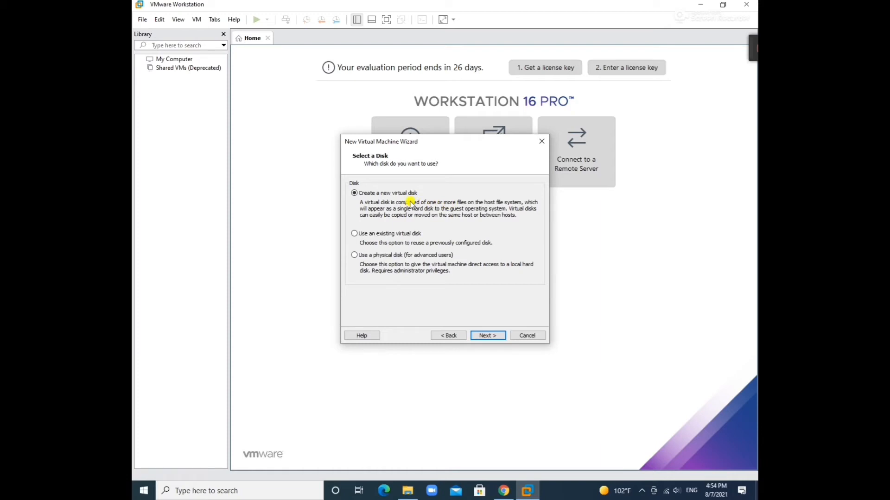
click(489, 335)
click(425, 185)
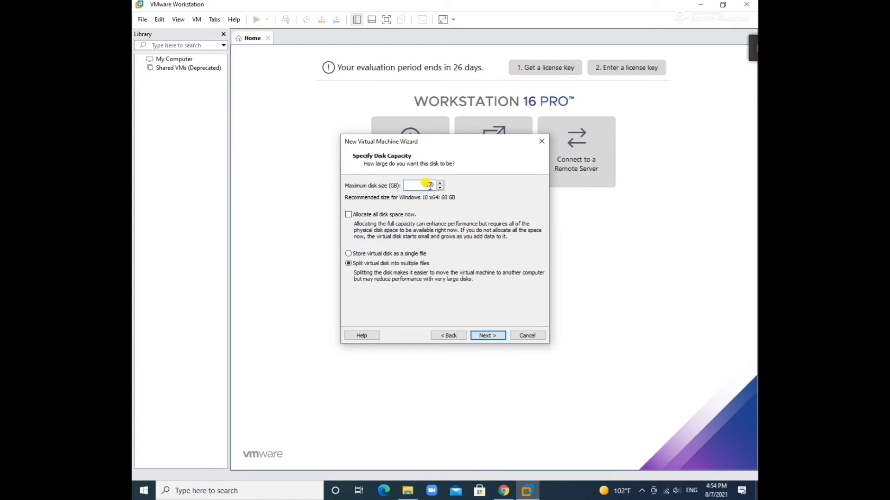
drag(429, 185, 426, 184)
click(348, 254)
click(486, 334)
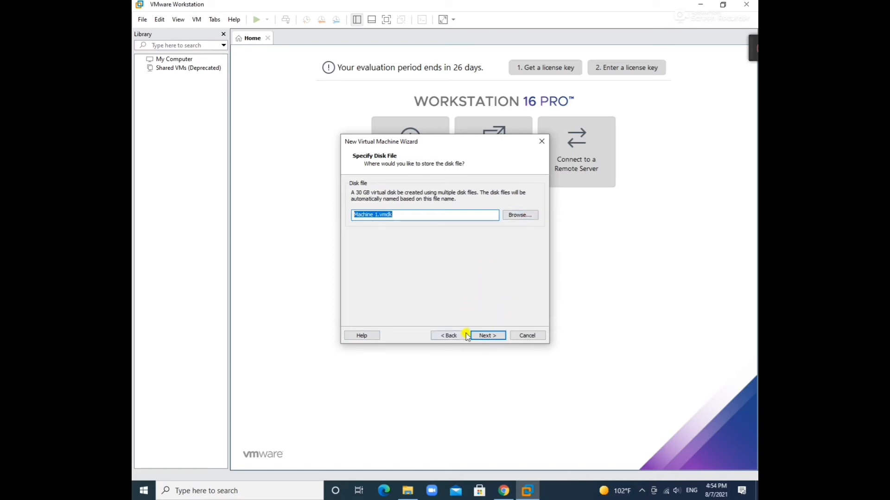
Browse for the disk file location, then cancel to keep Machine 1.vmdk
click(518, 215)
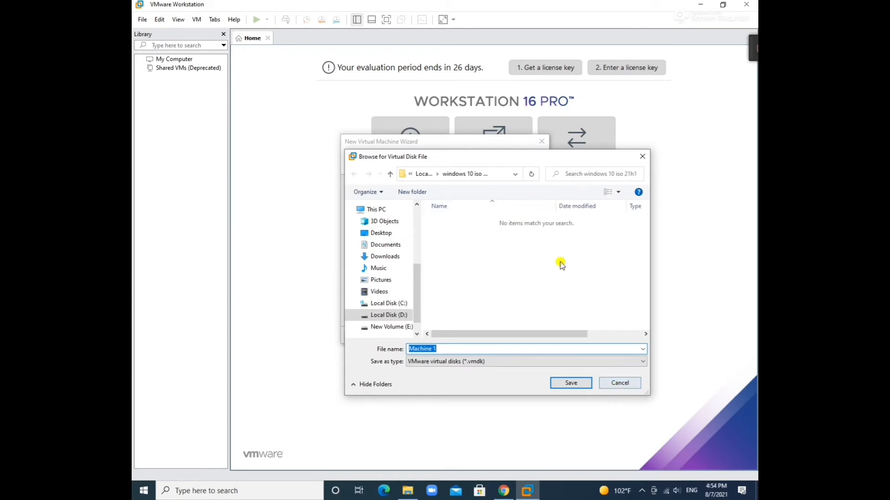
click(488, 175)
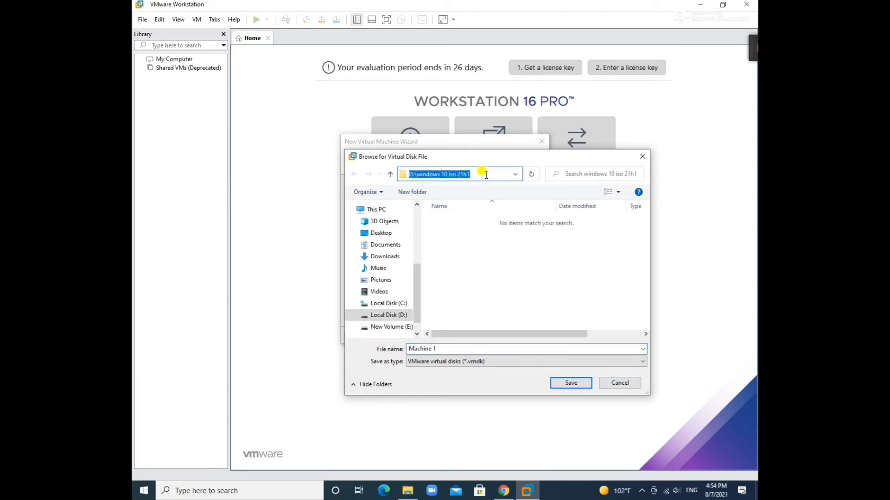
click(619, 383)
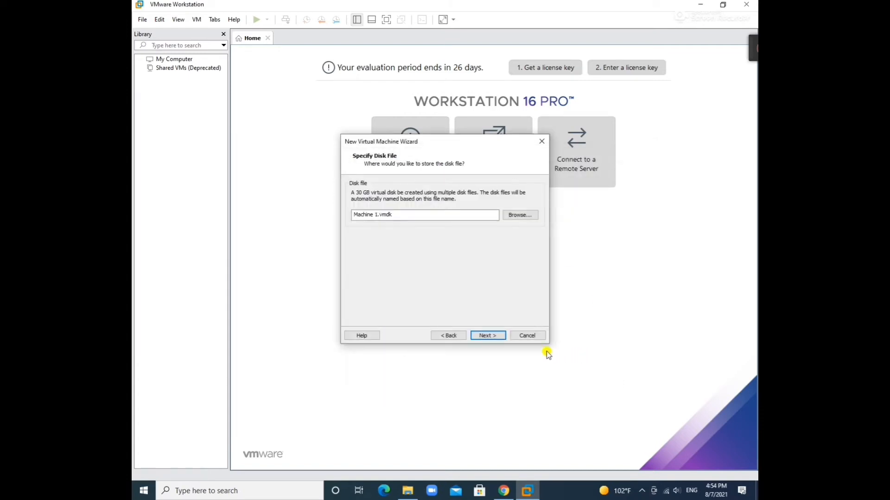
Review the printer and display devices in Customize Hardware, then finish creating Machine 1
click(497, 336)
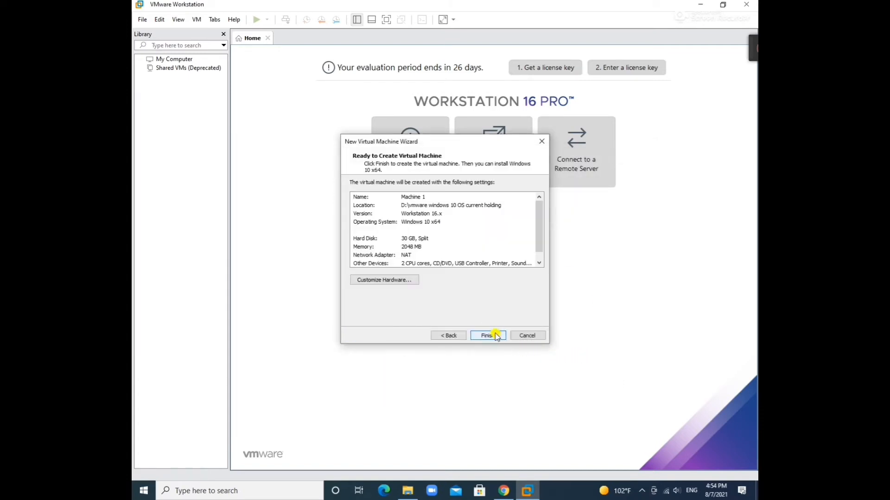
click(409, 281)
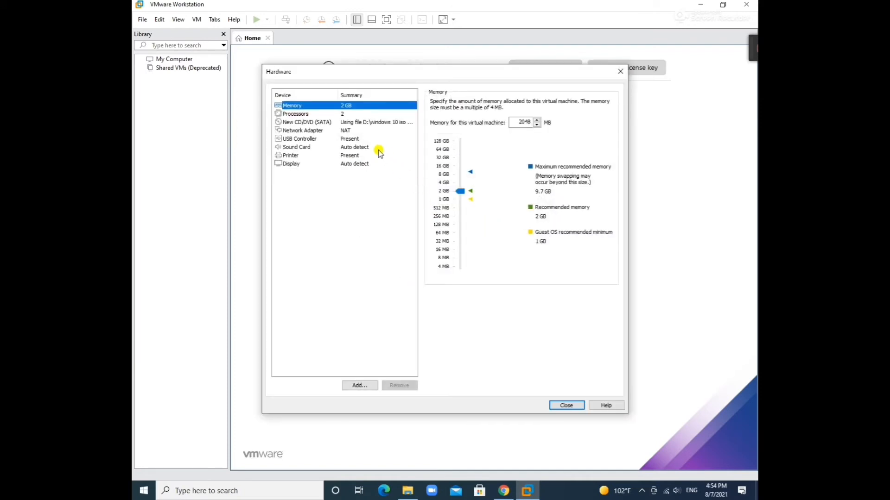
click(334, 156)
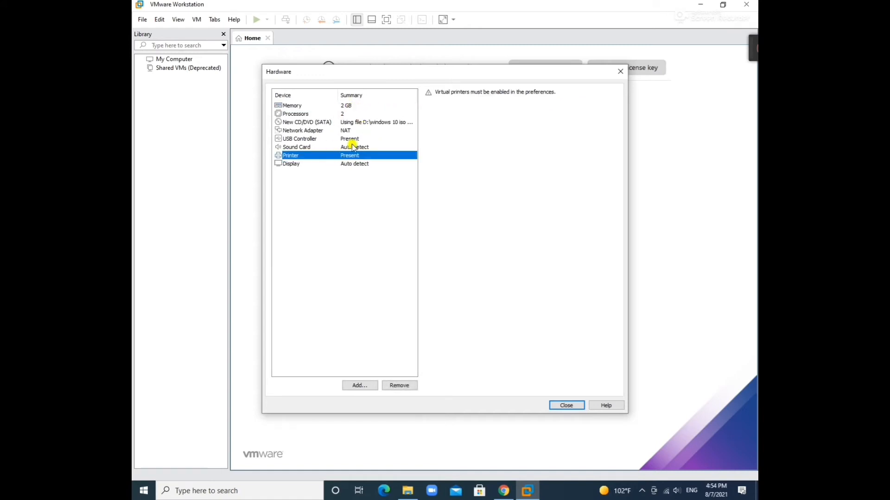
click(389, 166)
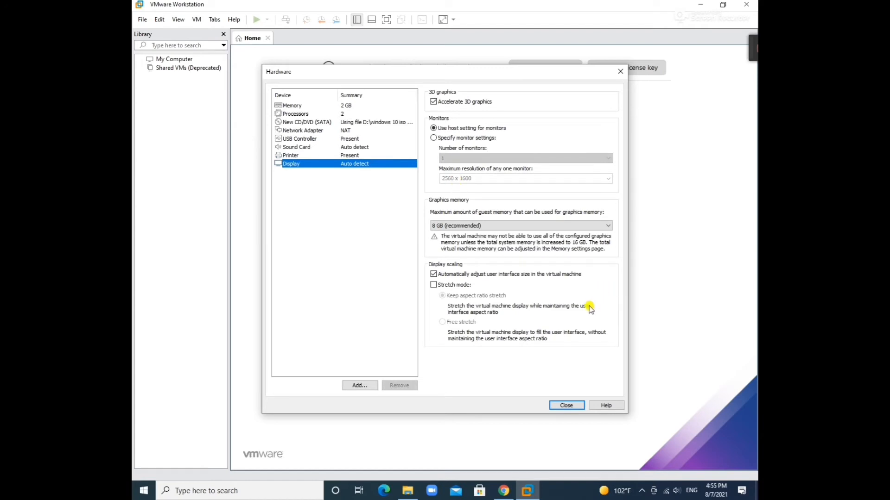
click(566, 405)
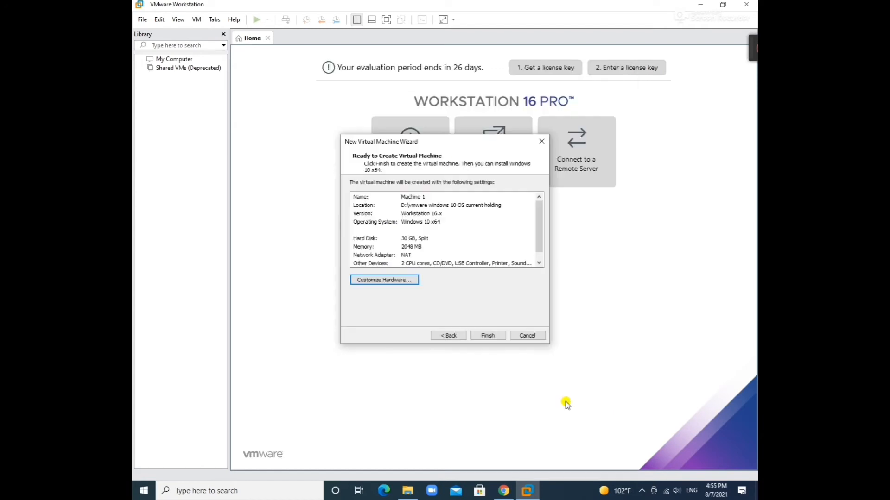
click(489, 336)
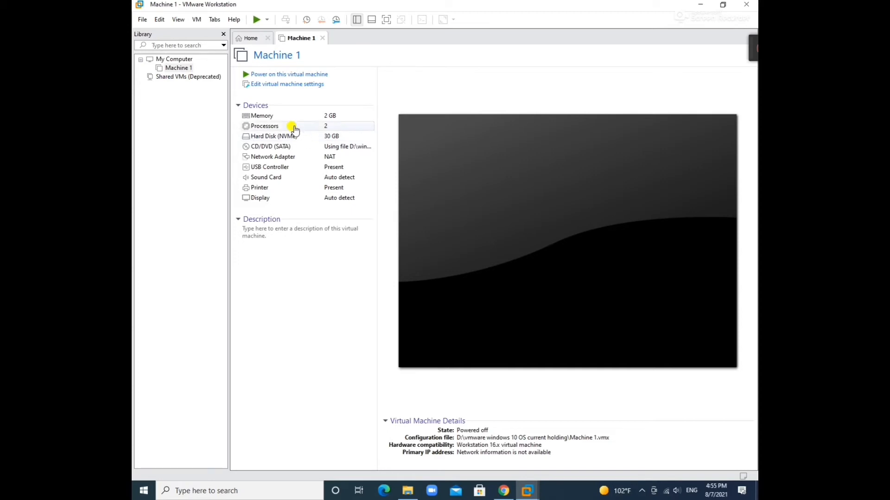
Power on Machine 1 and boot it from the disc into 64-bit Windows 10 Setup
click(283, 75)
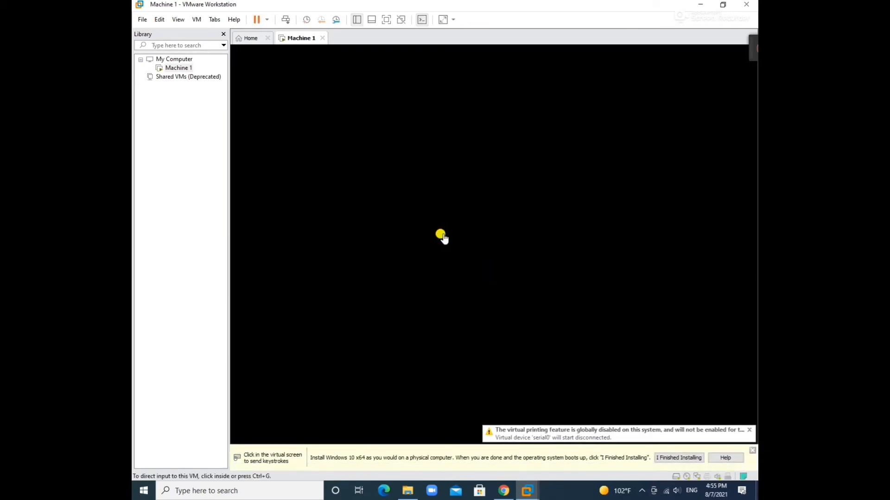
click(442, 236)
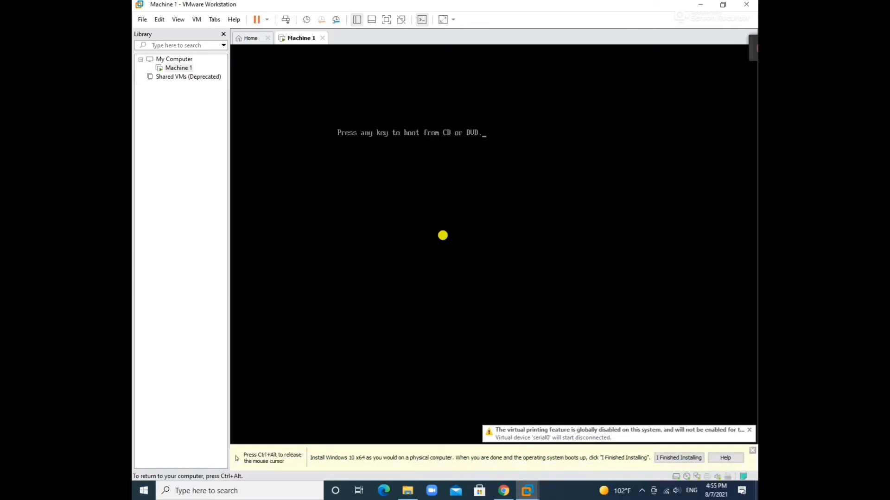
key(Return)
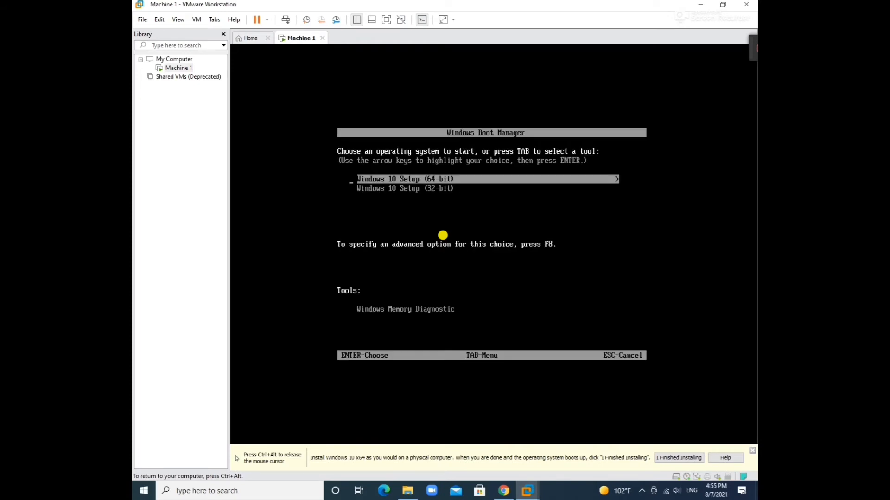
key(Return)
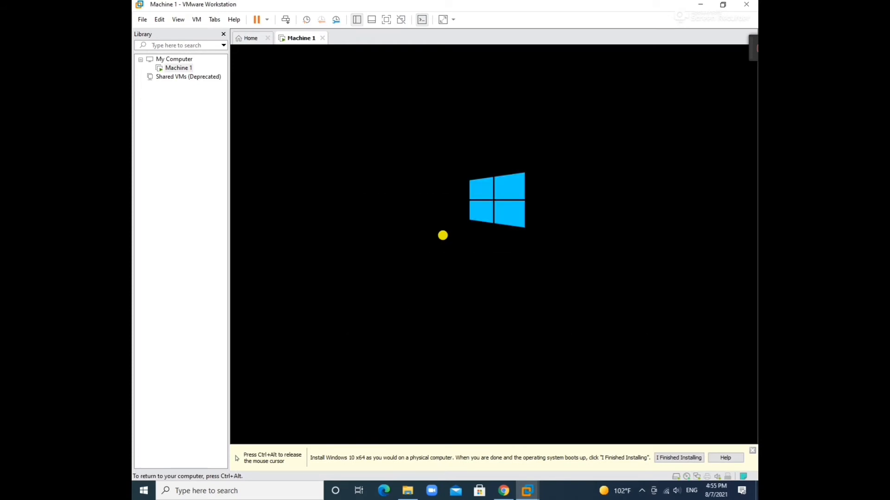
key(ctrl+alt)
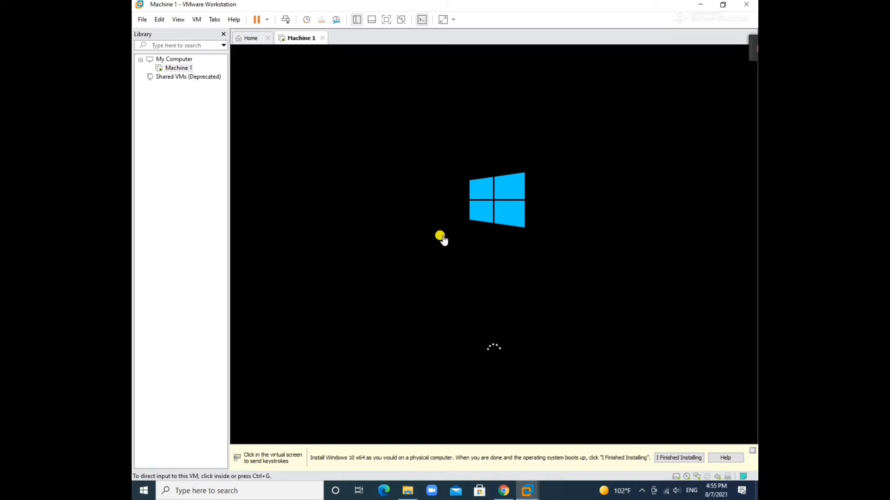
click(752, 450)
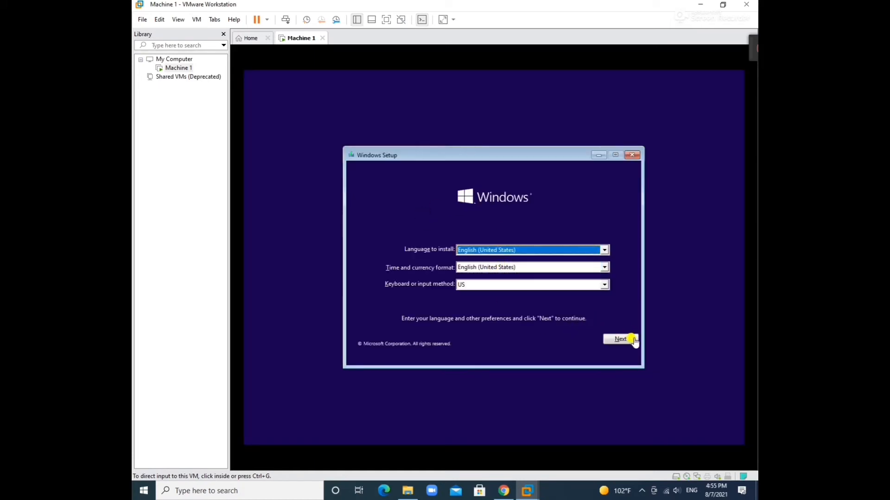
Keep the default language, start the install without a product key, and choose Windows 10 Pro
click(633, 341)
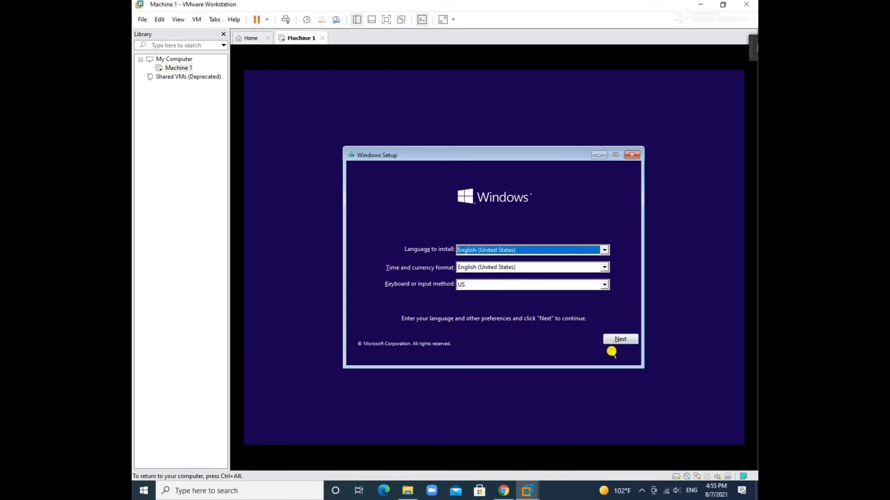
click(624, 339)
click(519, 261)
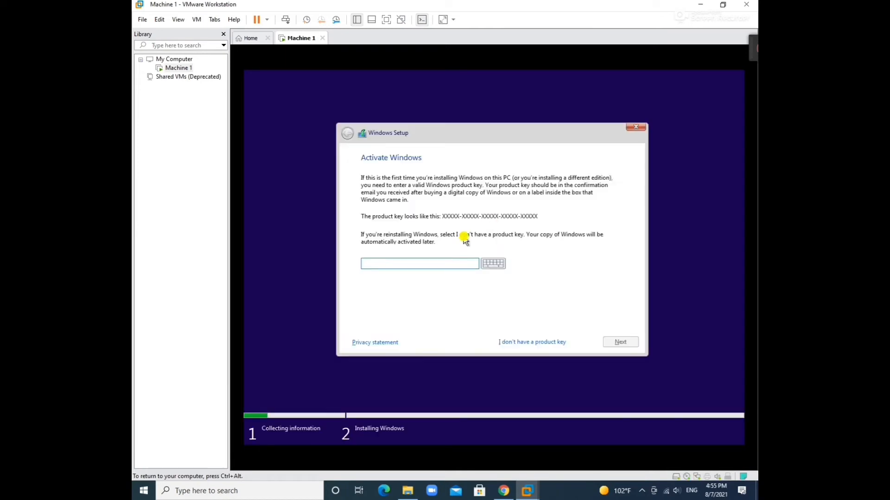
click(545, 346)
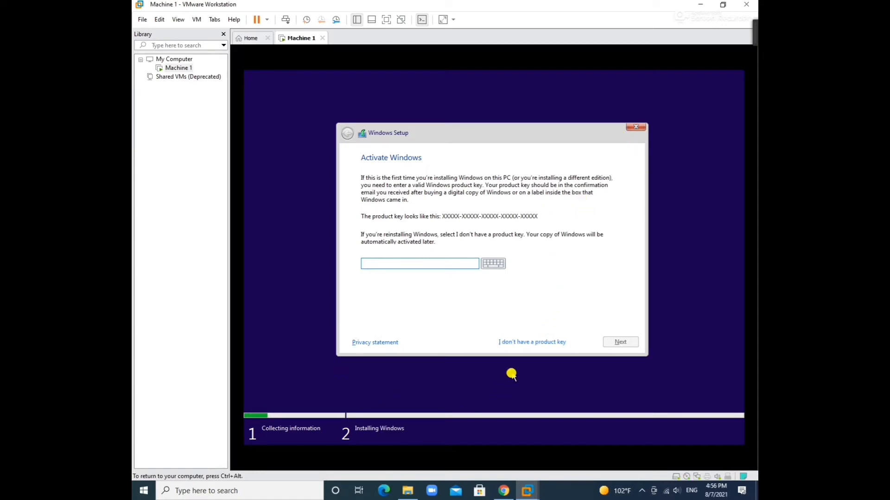
click(532, 341)
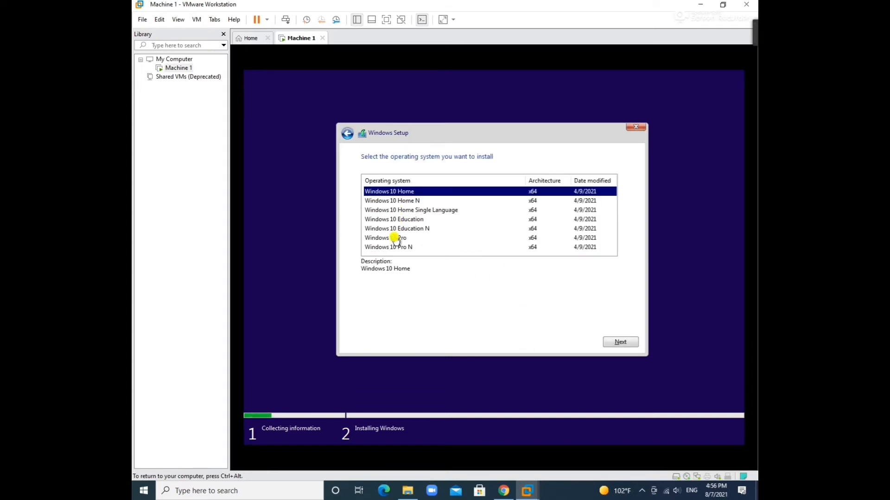
click(395, 238)
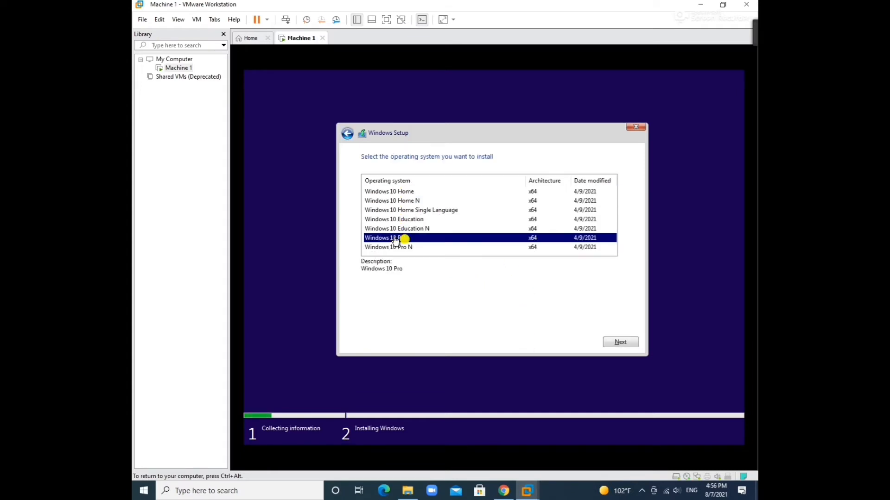
click(611, 342)
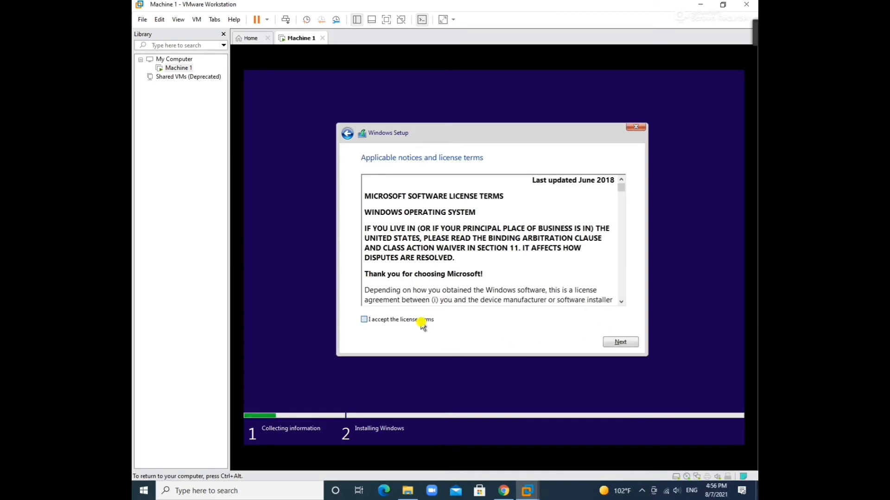
Accept the license terms and run a Custom install onto the unallocated Drive 0
click(421, 323)
click(608, 342)
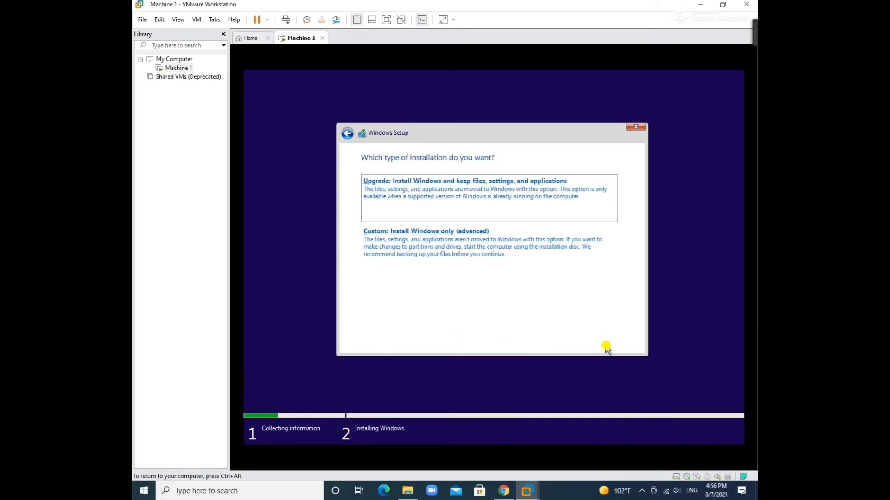
click(461, 266)
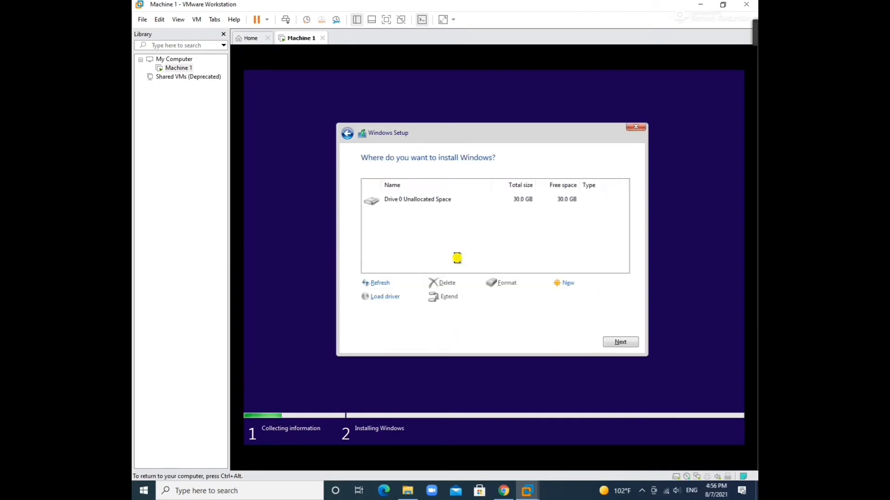
click(606, 342)
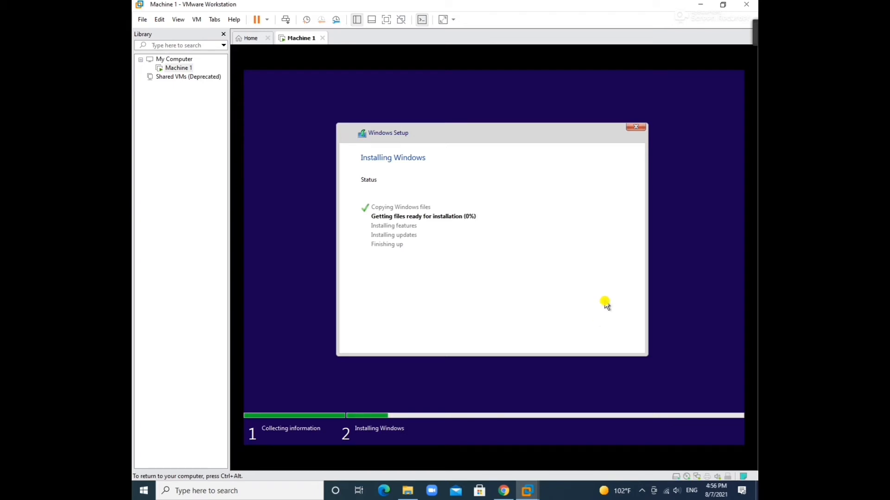
key(ctrl+alt)
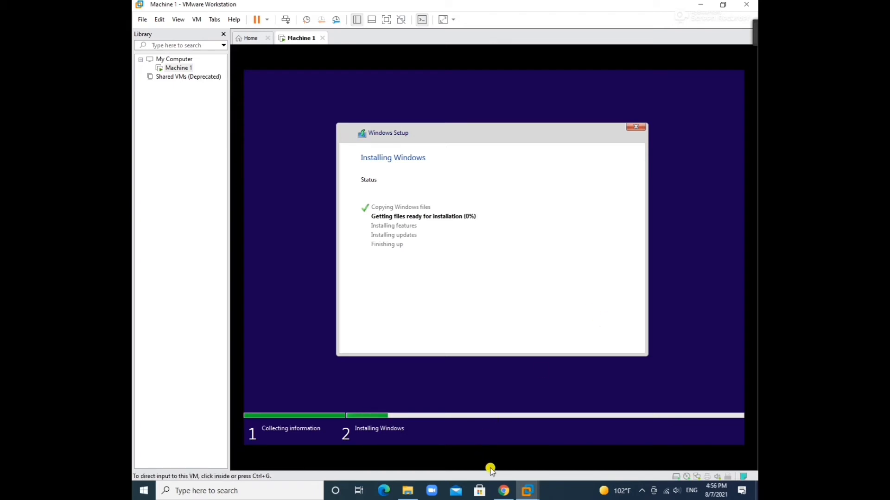
Wait while Windows Setup copies files and installs features and updates until the restart countdown
click(532, 233)
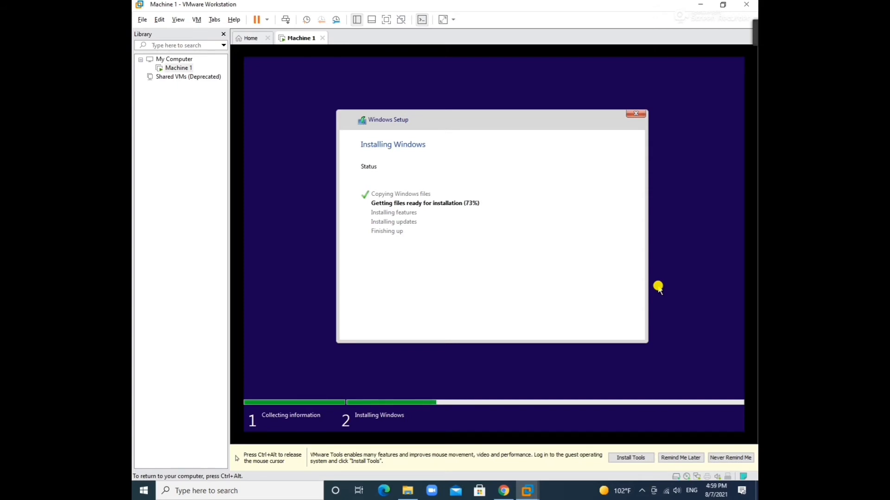
key(ctrl+alt)
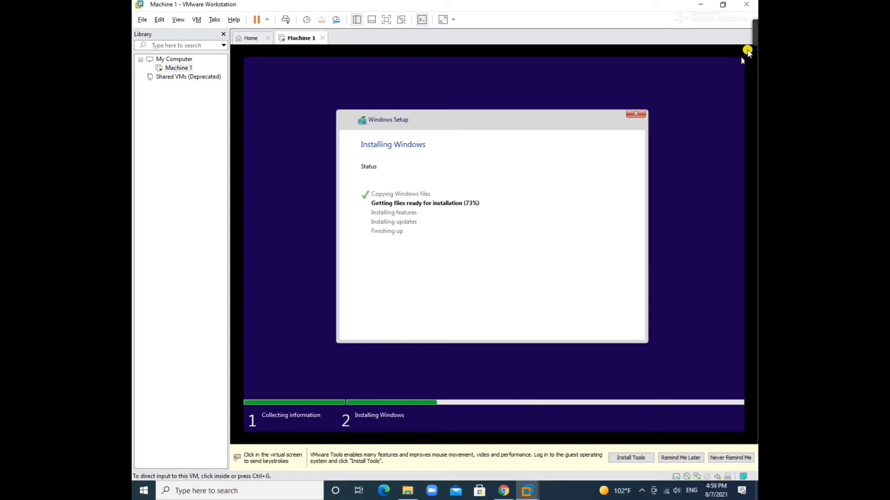
mouse_move(718, 35)
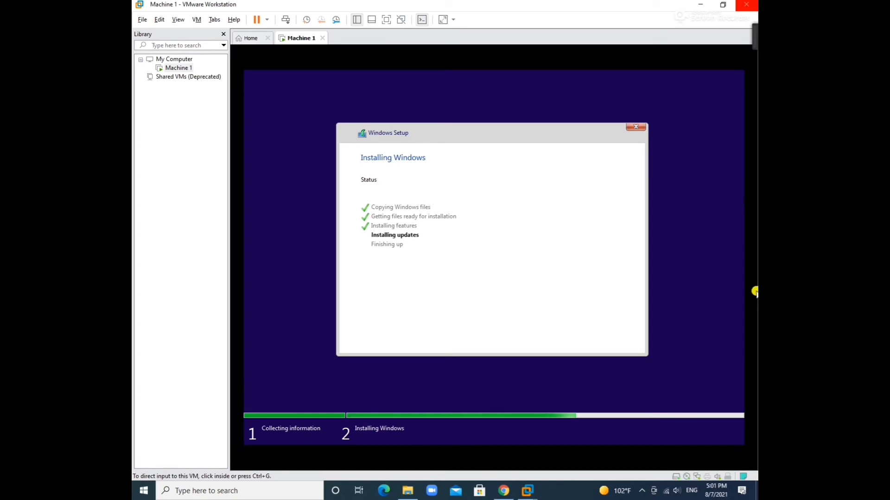
mouse_move(709, 37)
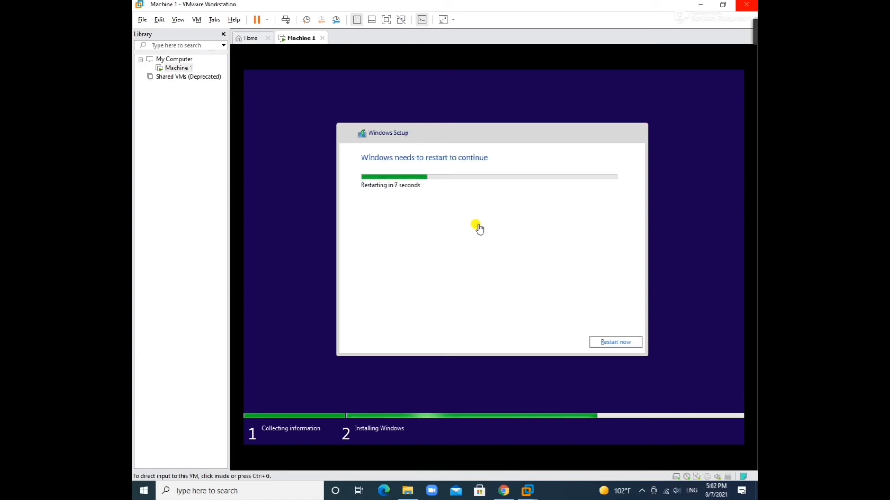
Let Machine 1 reboot after setup until the out-of-box region page appears
click(605, 347)
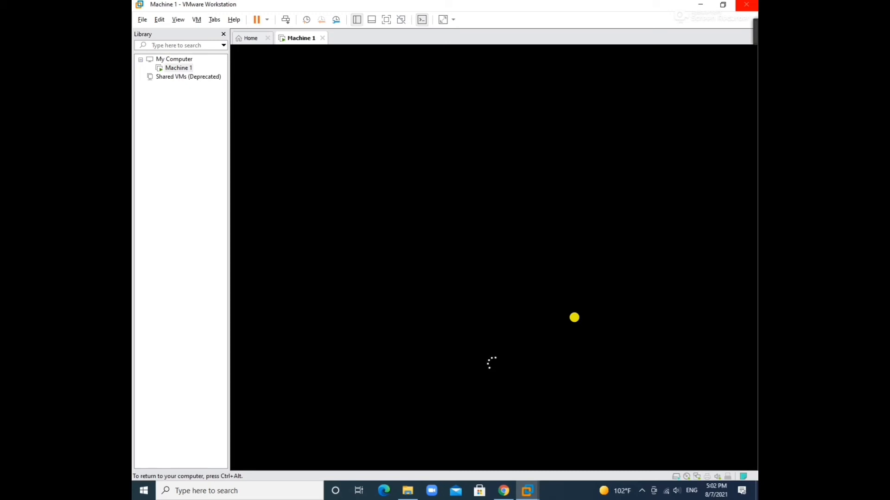
key(ctrl+alt)
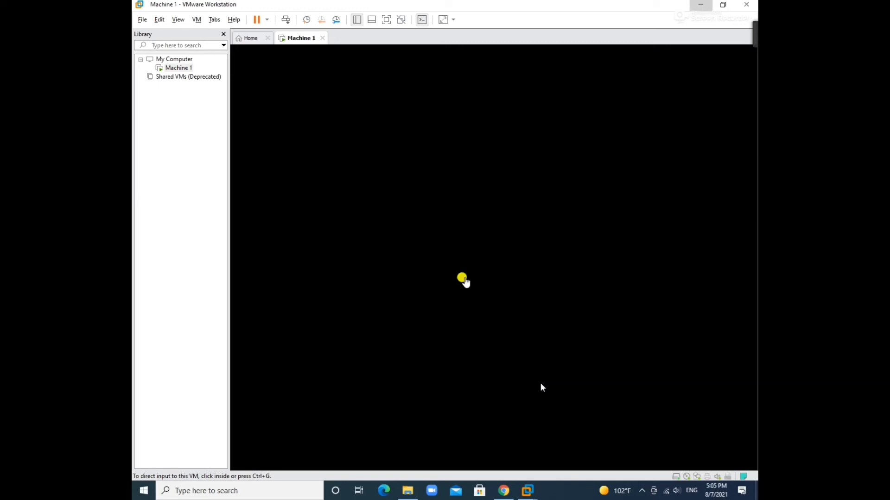
click(464, 279)
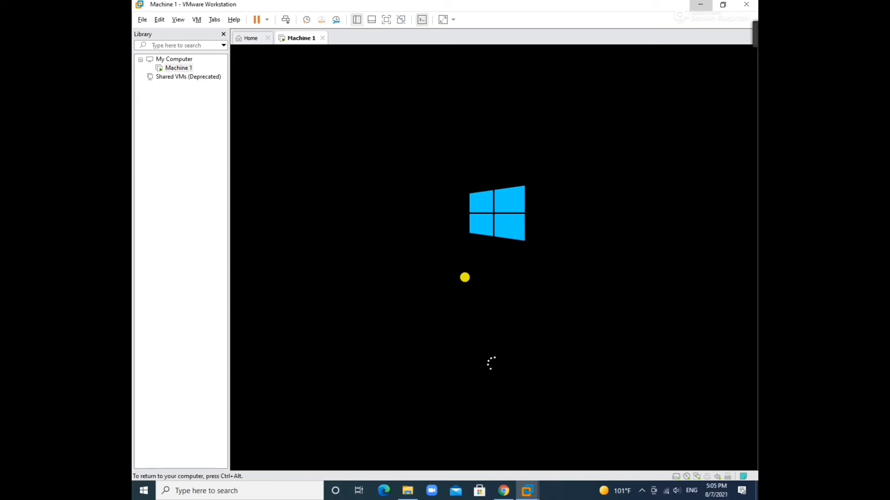
key(ctrl+alt)
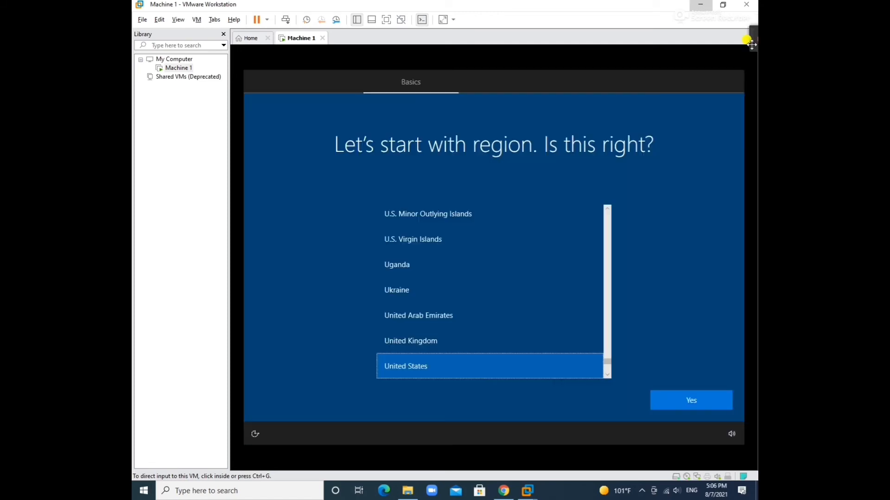
Confirm United States as the region and US as the keyboard, skipping a second layout
click(681, 401)
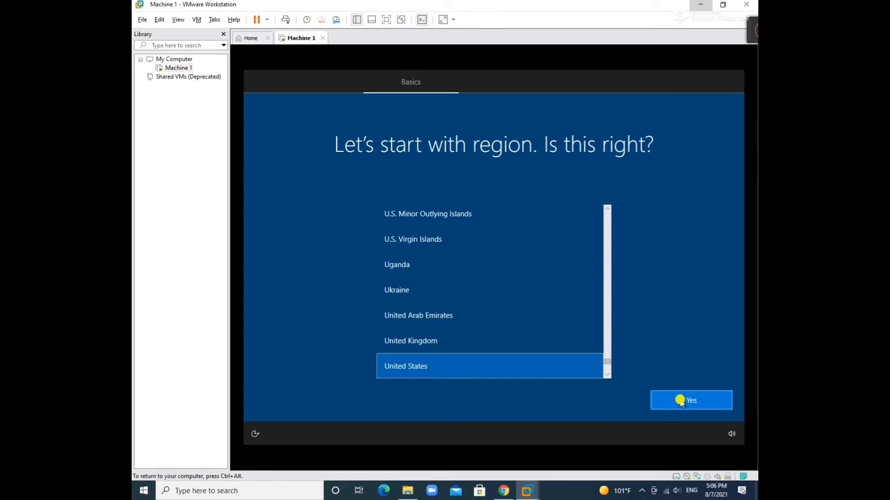
click(680, 401)
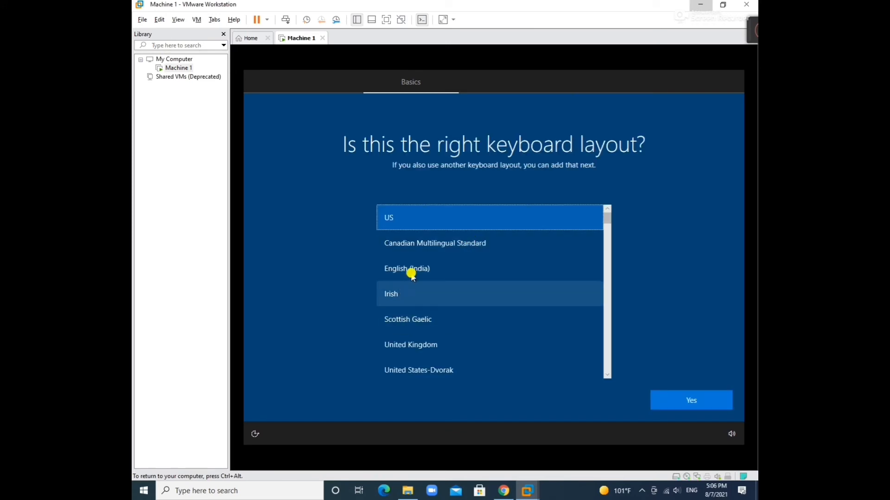
click(672, 398)
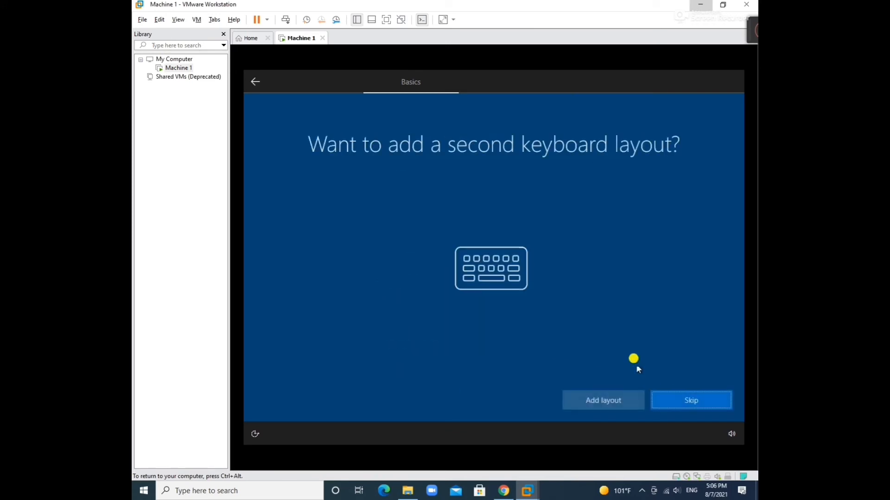
click(690, 397)
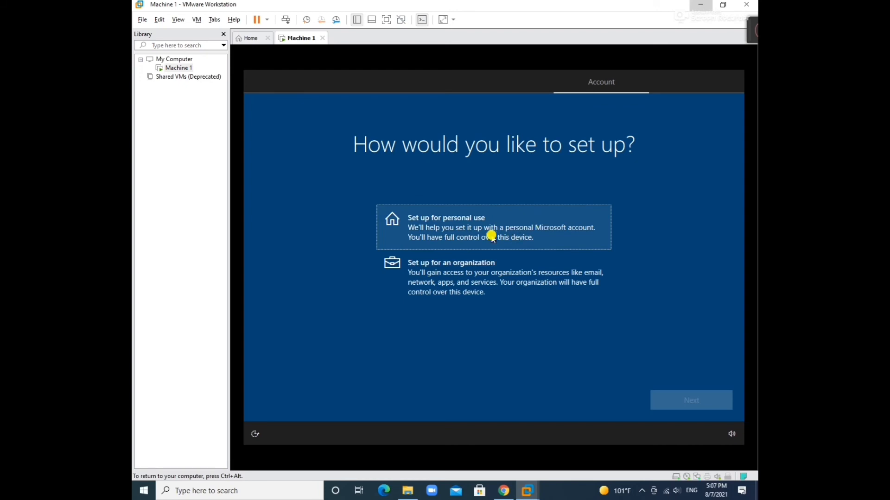
Choose personal use, then an offline account with limited experience instead of Microsoft sign-in
click(546, 225)
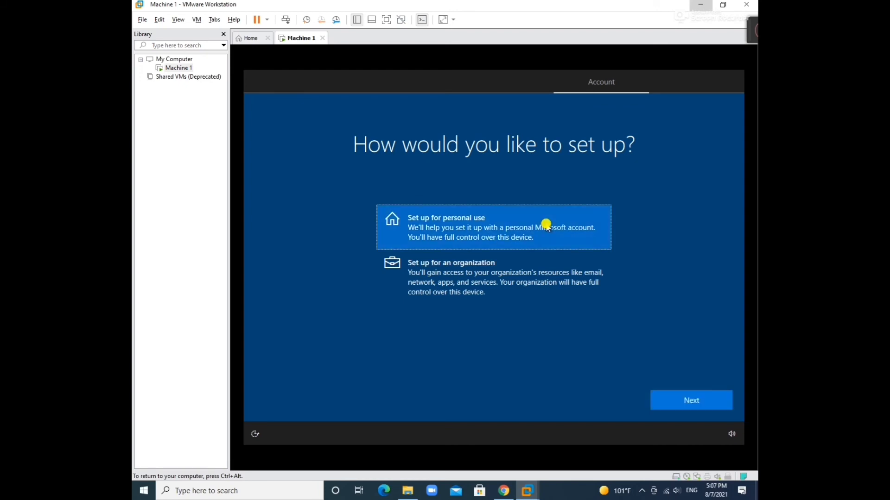
click(671, 401)
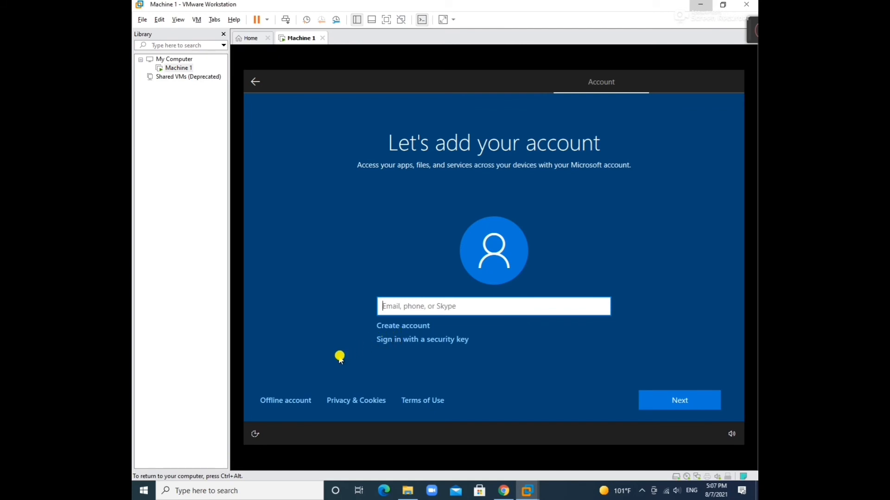
click(308, 399)
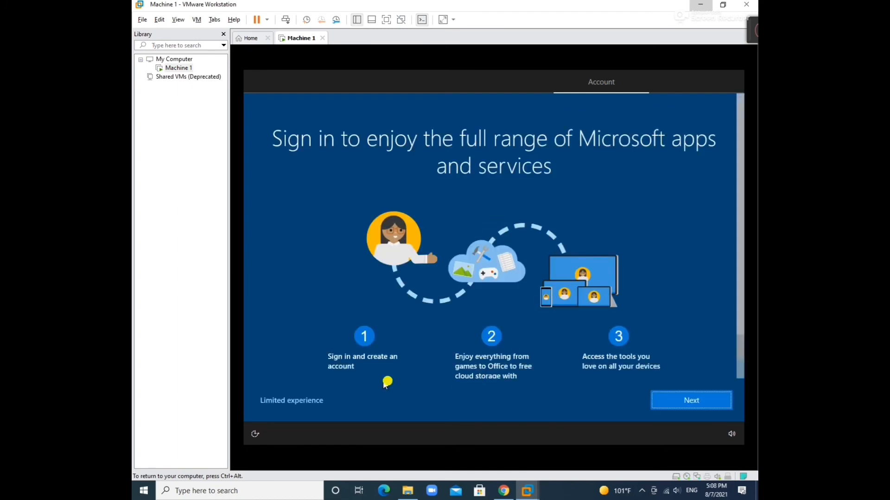
click(305, 400)
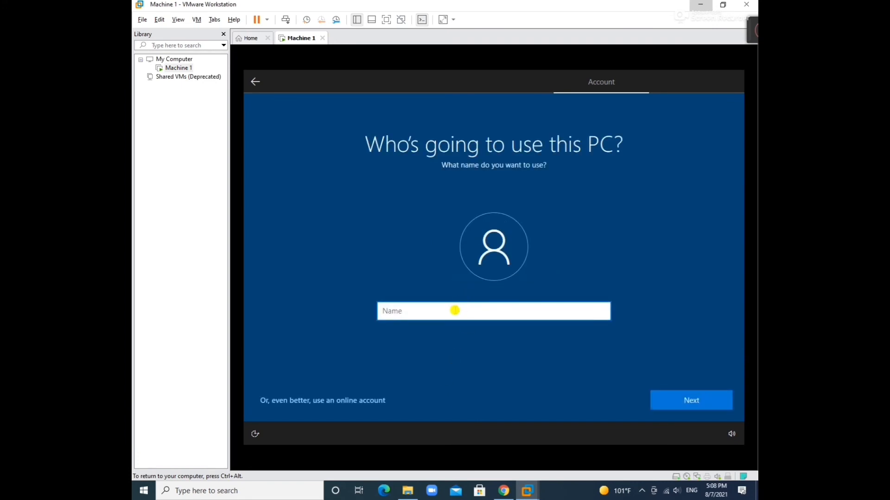
Name the local account machine1, then enter and confirm its password
text(machine1)
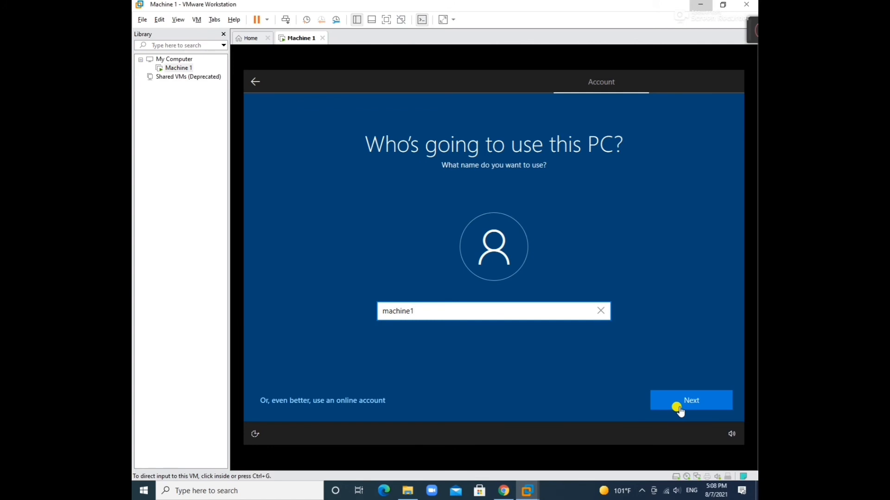
click(710, 400)
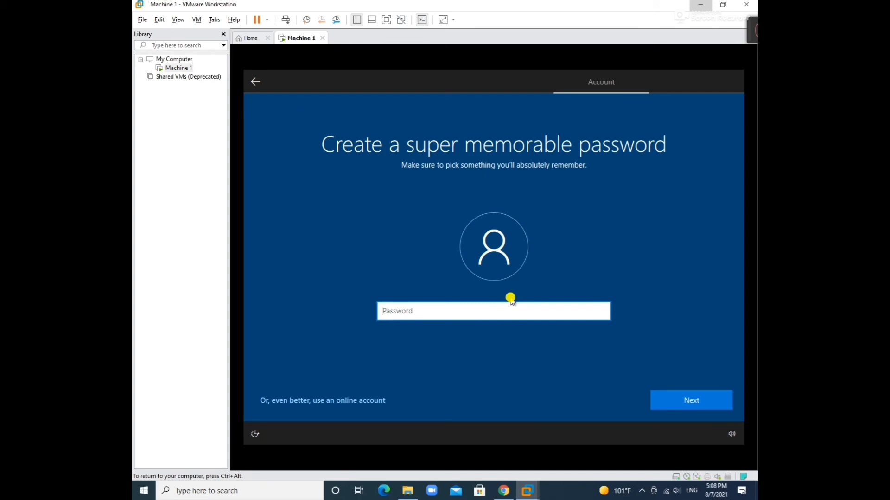
click(686, 399)
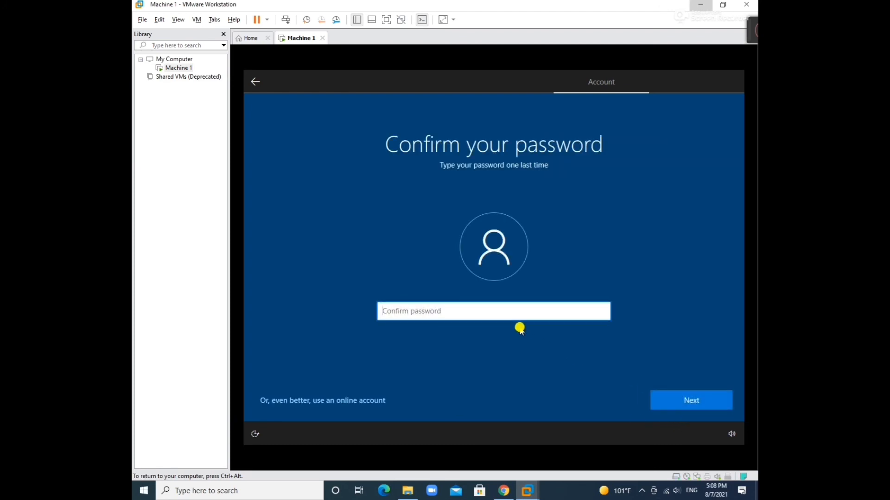
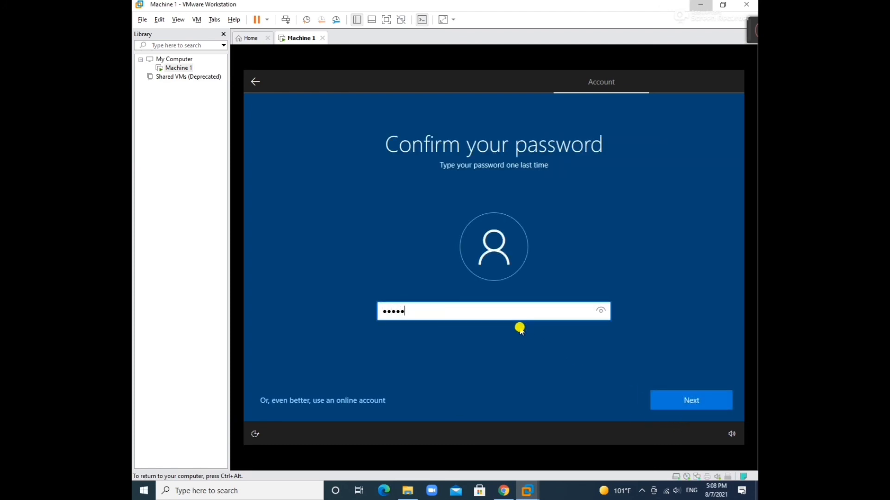
click(695, 400)
click(552, 321)
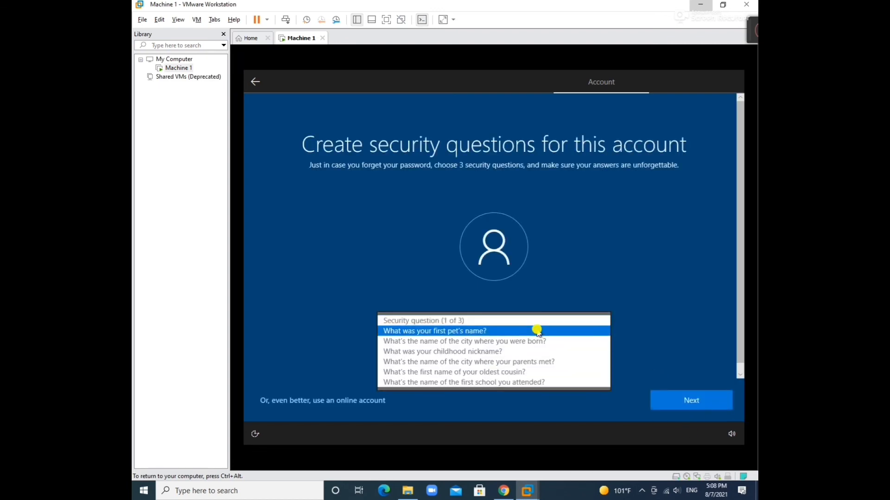
Set 'What was your first pet's name?' as the first security question and enter its answer
click(536, 331)
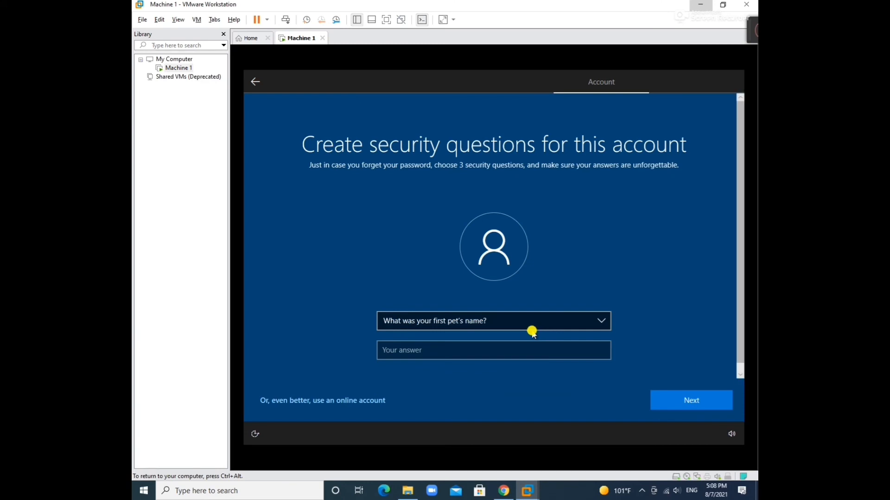
key(ctrl+alt)
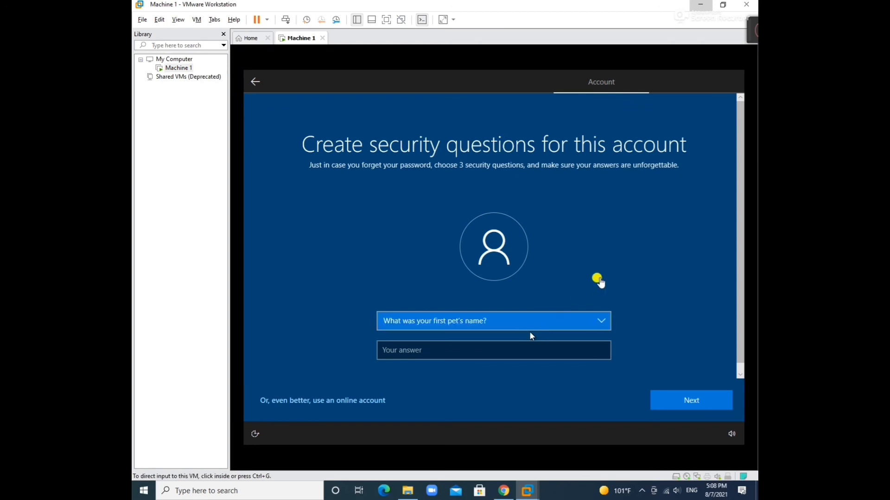
mouse_move(693, 40)
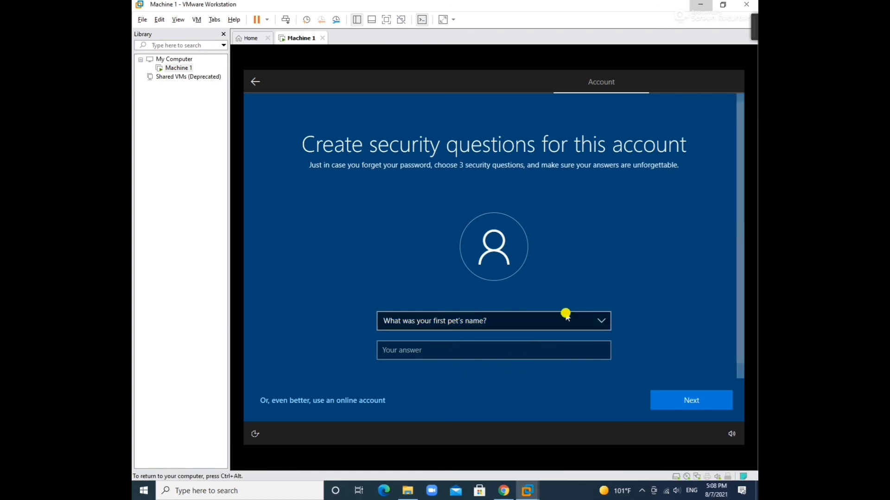
click(530, 325)
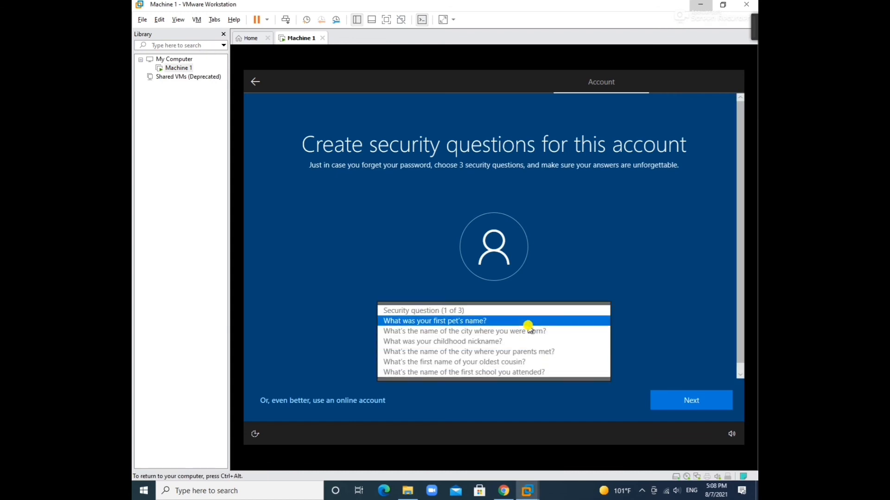
click(527, 324)
click(483, 352)
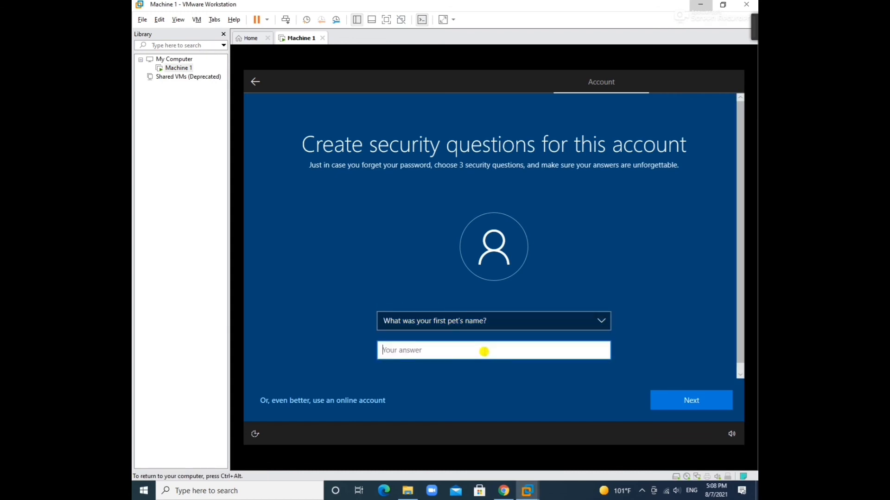
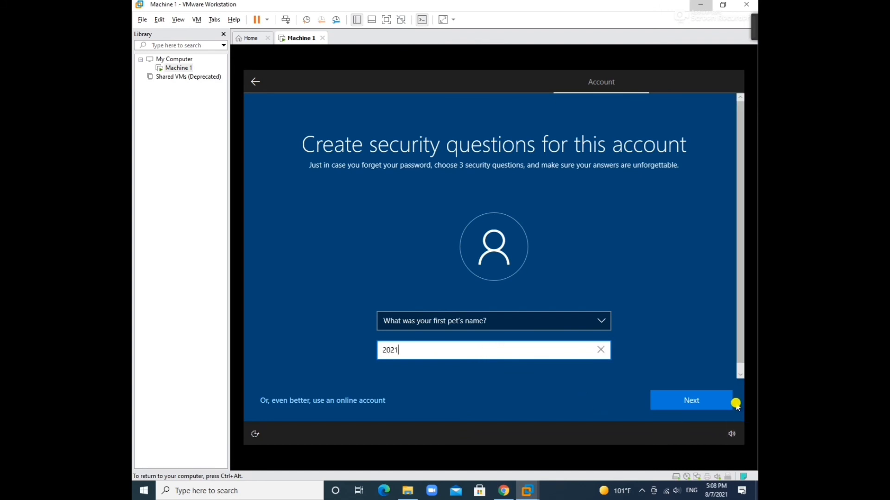
click(709, 394)
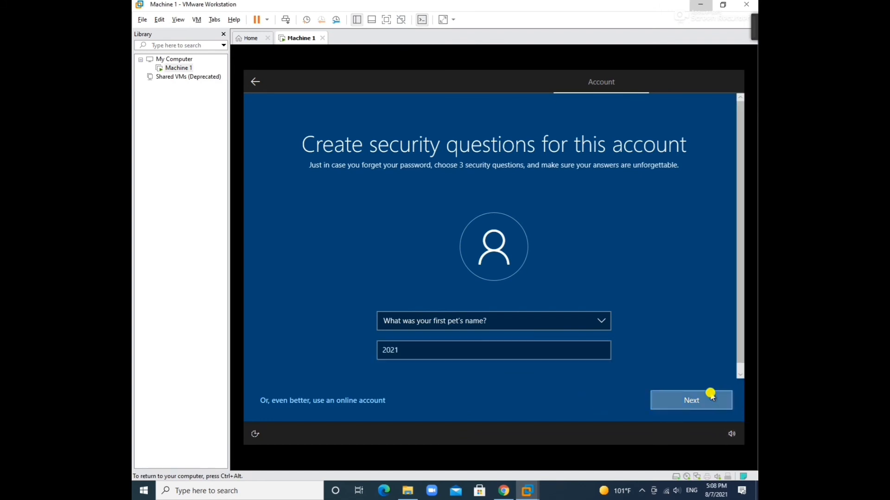
Set the birth-city and childhood-nickname questions with answers as questions two and three
click(566, 321)
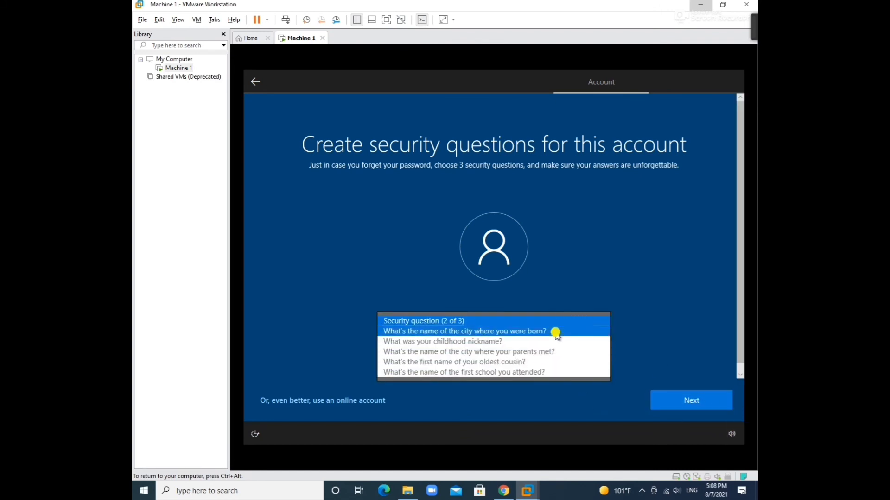
click(554, 331)
click(510, 355)
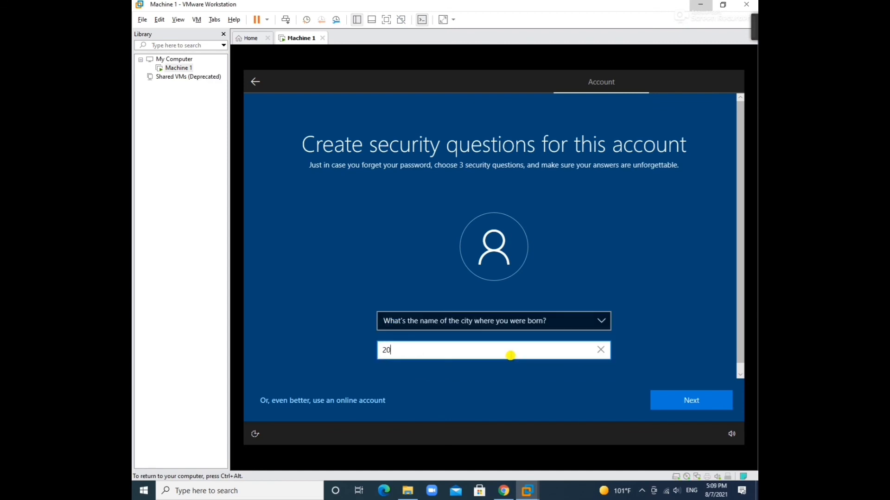
click(704, 401)
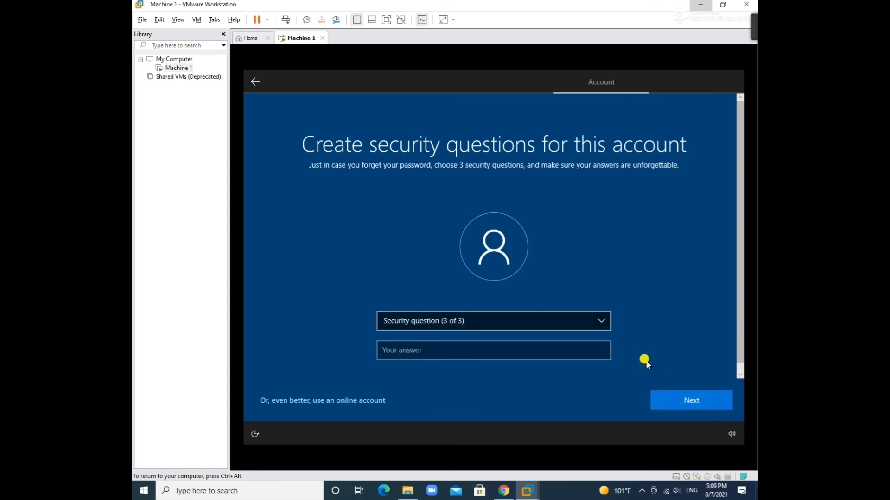
click(566, 317)
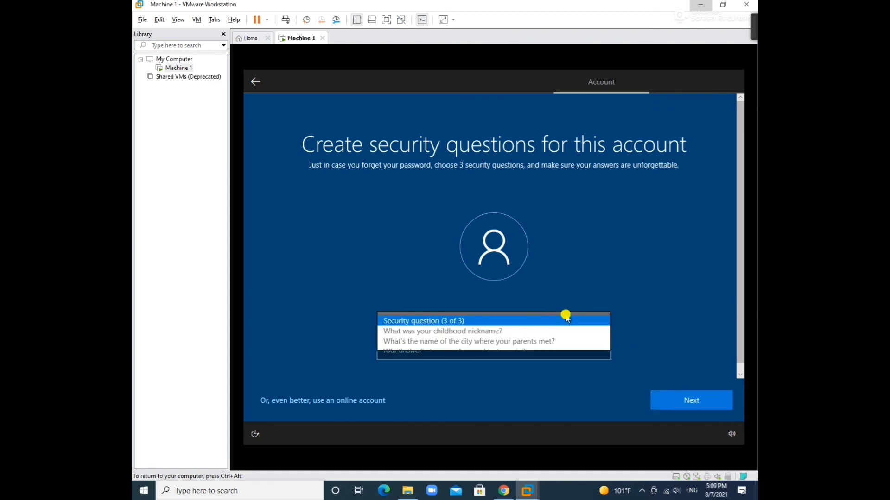
click(537, 331)
click(505, 350)
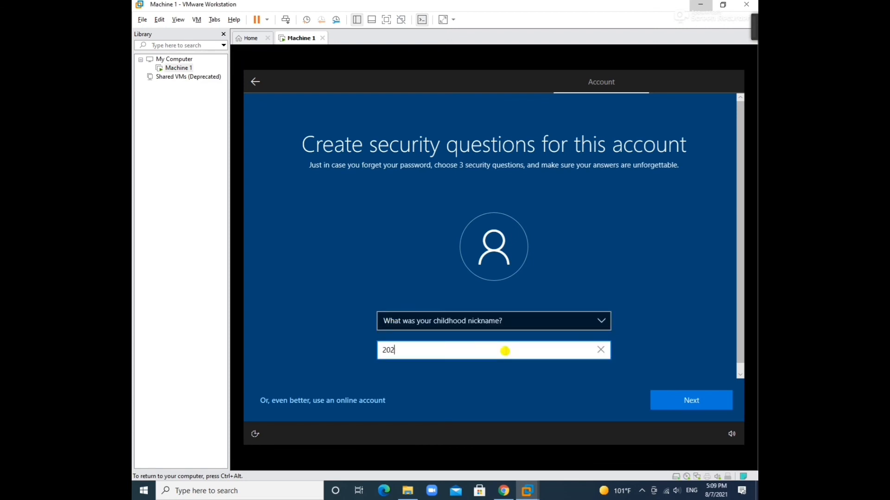
click(668, 402)
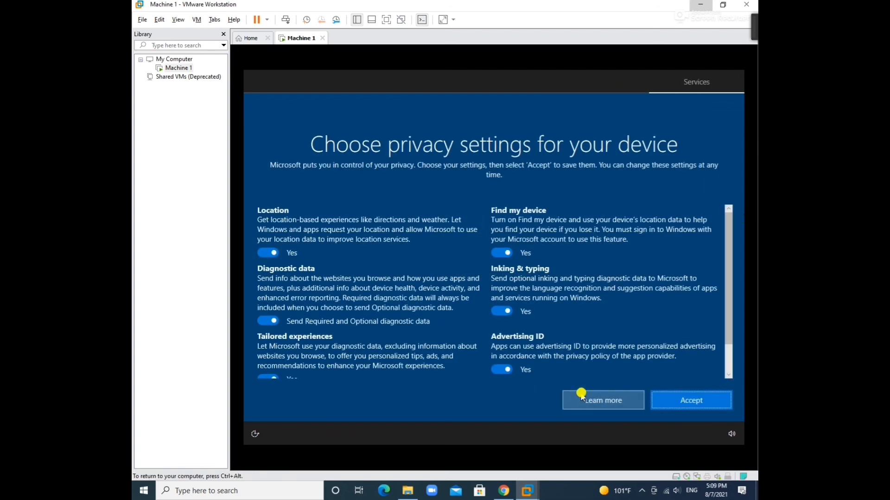
Turn off Location, Find my device, Inking & typing, Tailored experiences, Advertising ID; limit diagnostics; accept
click(278, 252)
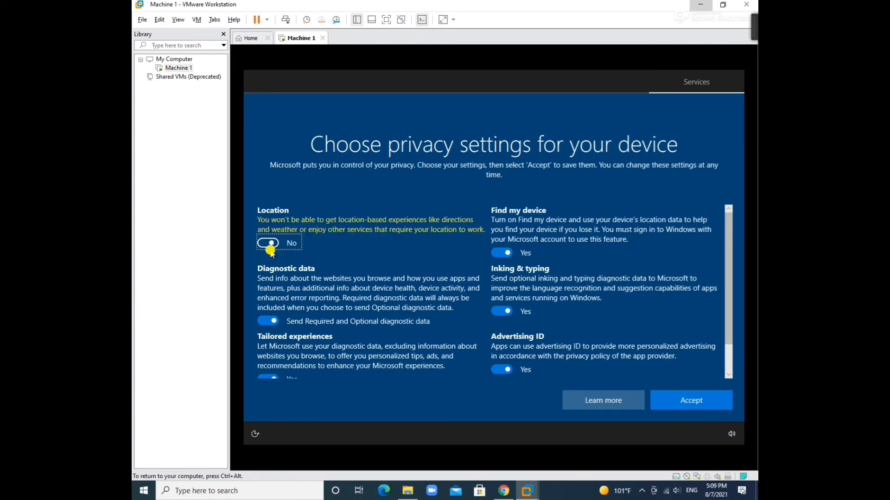
click(496, 251)
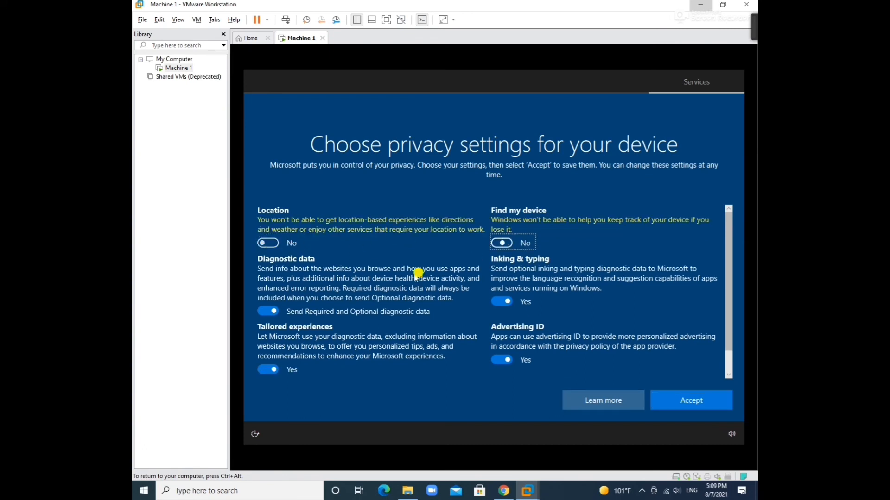
click(267, 310)
click(517, 305)
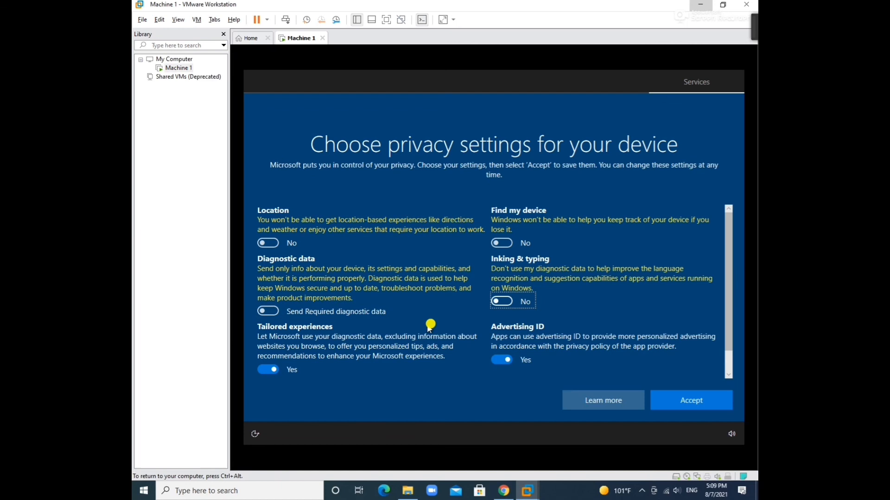
click(269, 368)
click(502, 361)
scroll(719, 362, down, 1)
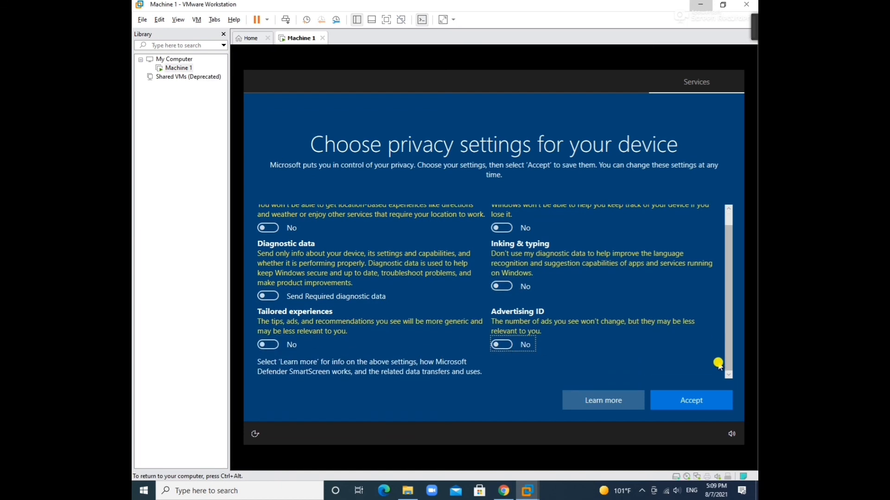
click(690, 401)
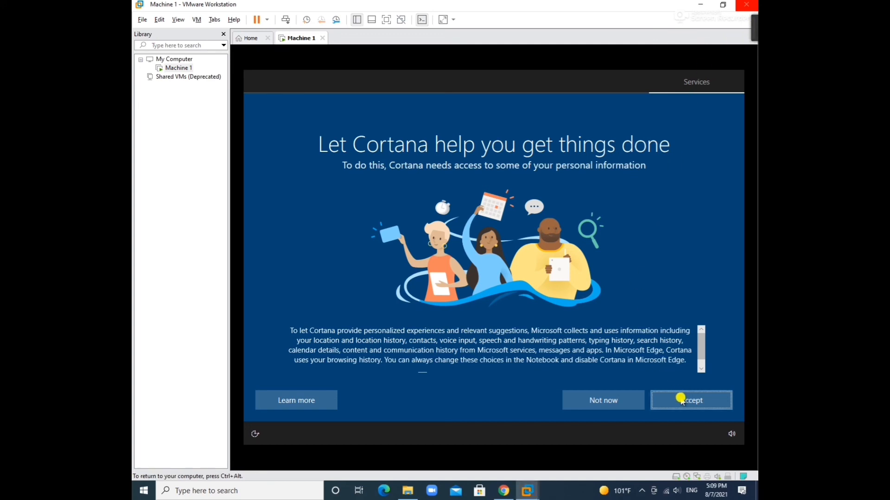
Accept Cortana, wait for setup to finish, and take control of the Windows 10 desktop
click(681, 400)
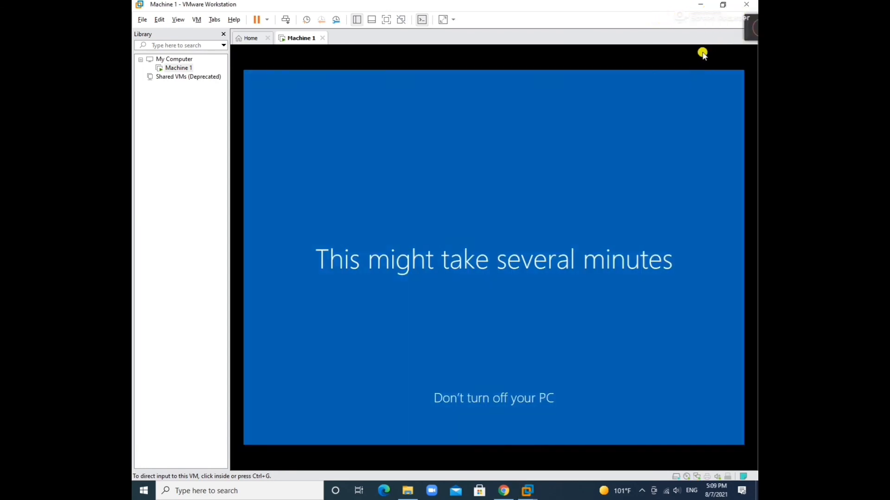
mouse_move(688, 31)
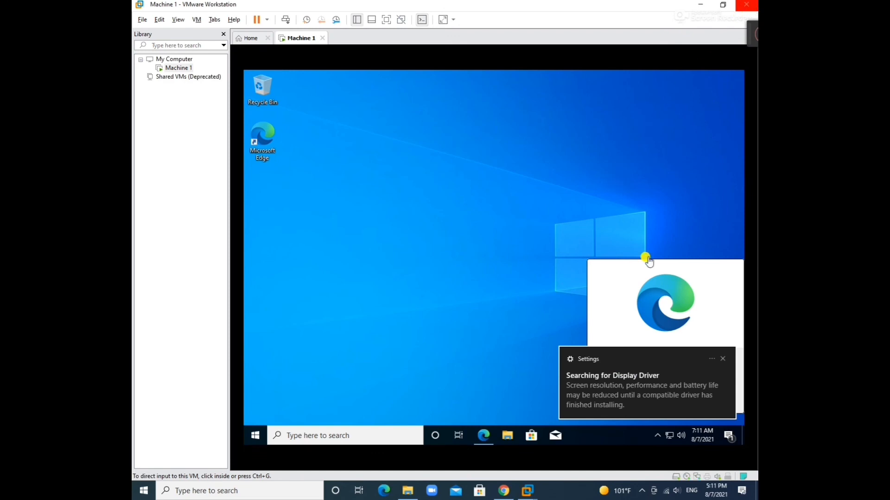
click(712, 67)
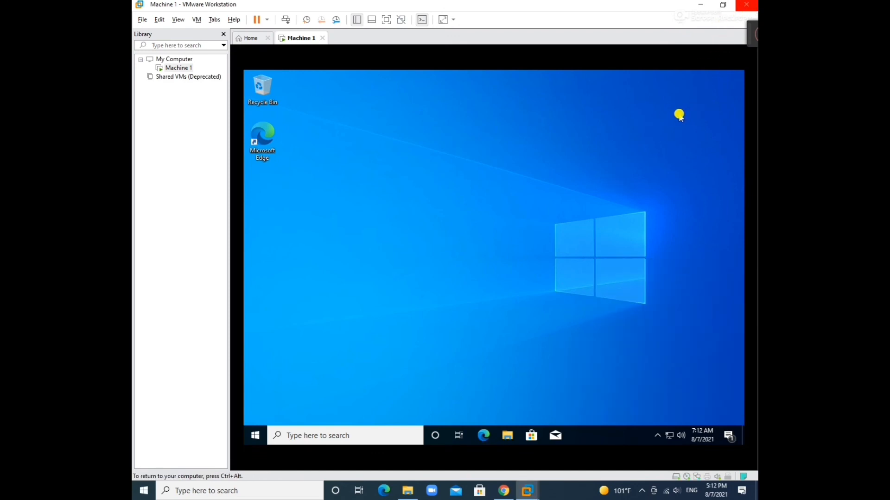